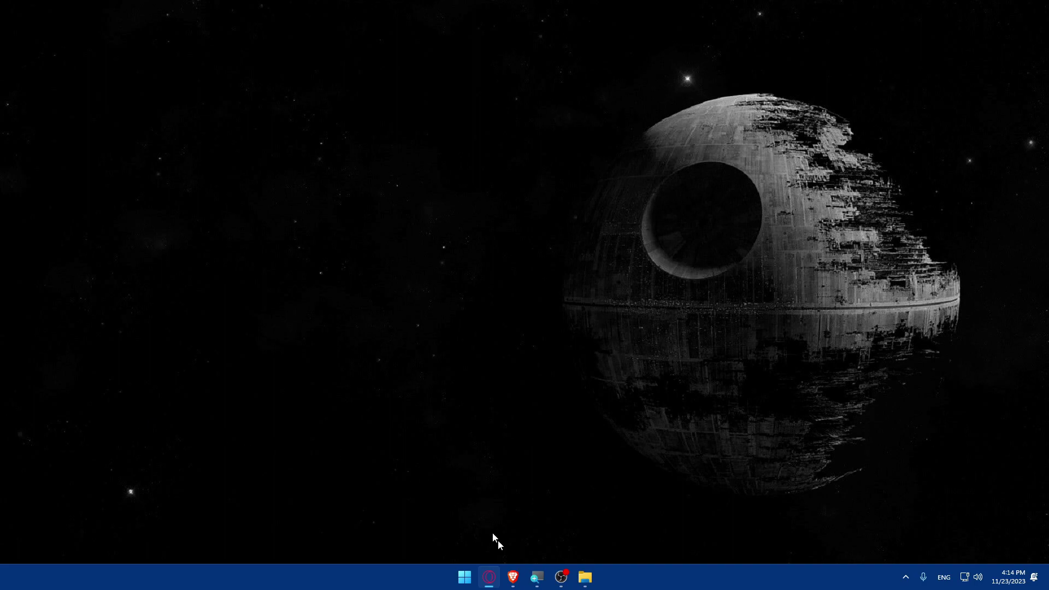
# Open Brave and search Google for 'buy domain with crypto'.
pyautogui.moveTo(513, 577); pyautogui.dragTo(592, 578)
pyautogui.click(585, 577)
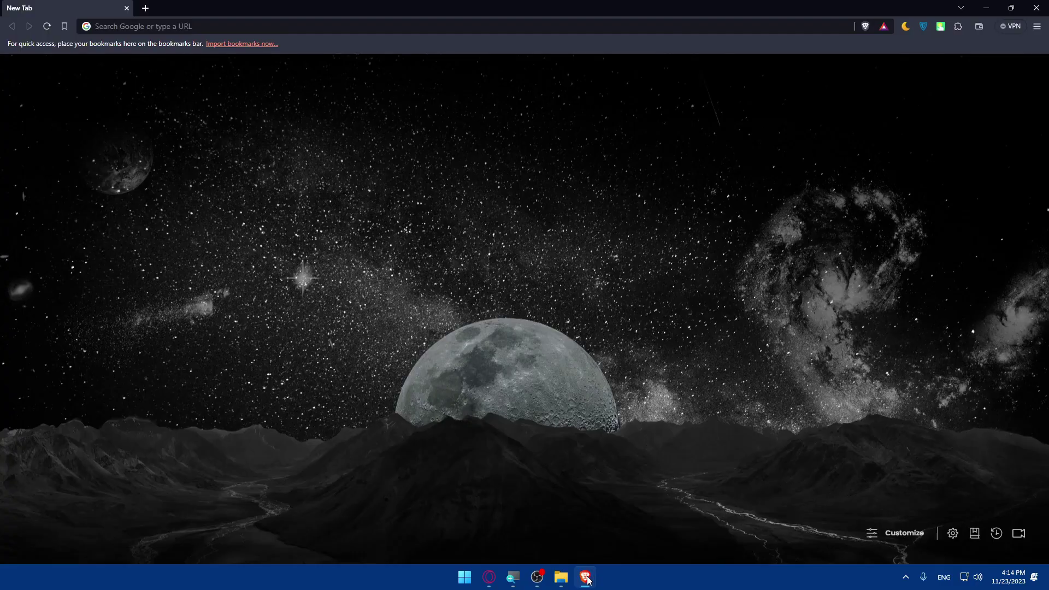
pyautogui.click(585, 577)
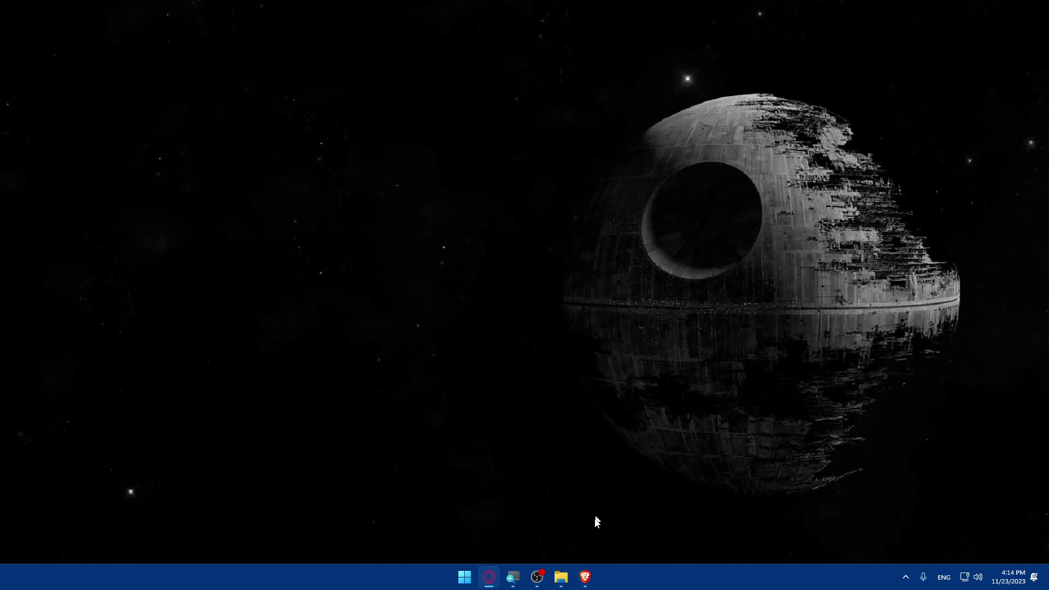
pyautogui.click(585, 577)
pyautogui.click(585, 577)
pyautogui.click(586, 577)
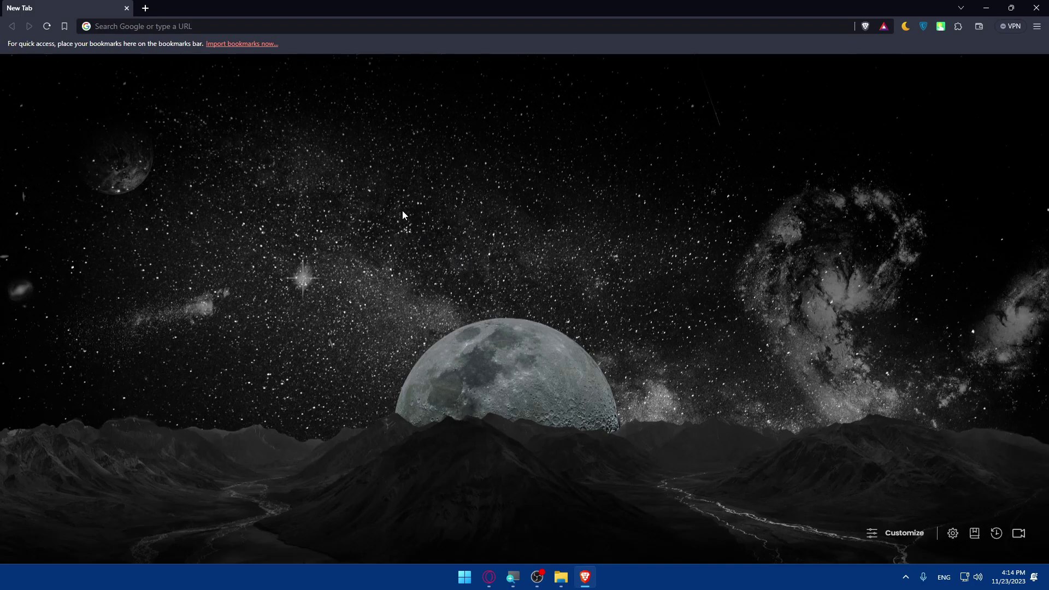
pyautogui.click(201, 26)
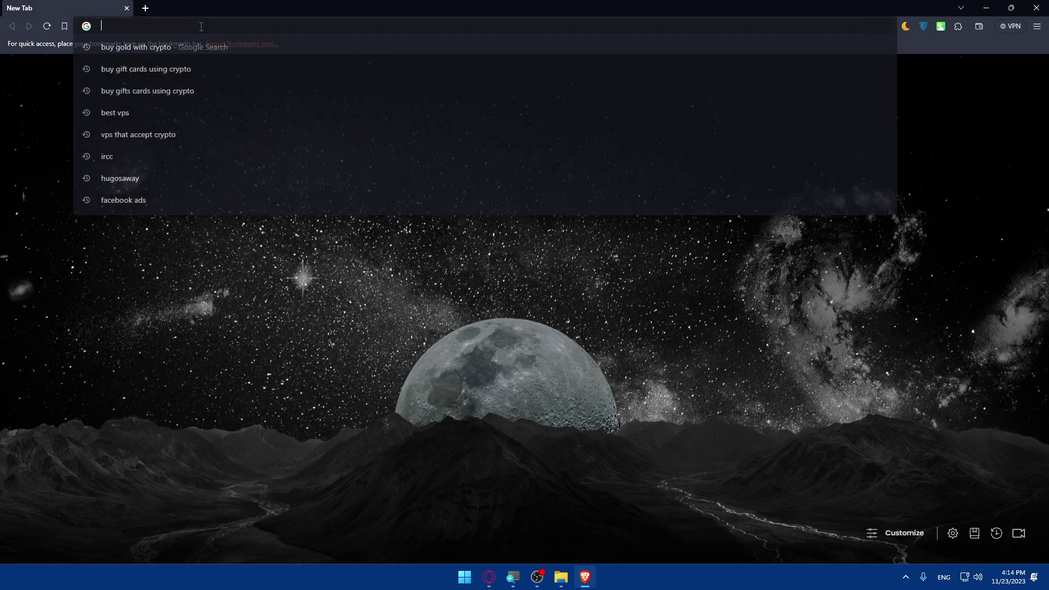
pyautogui.write('buy domain with crypto')
pyautogui.press('Return')
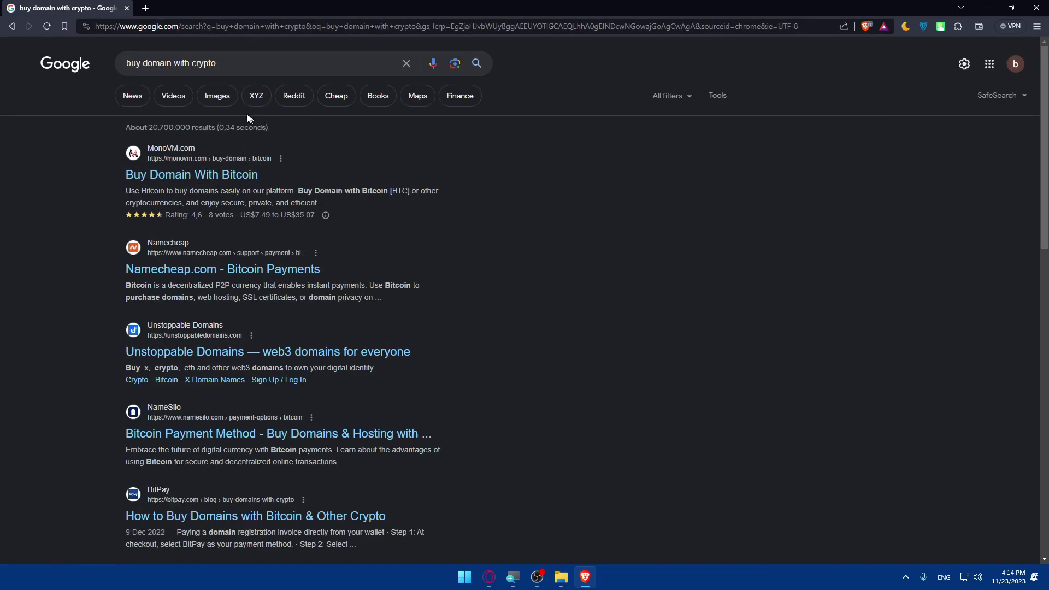
# Open the MonoVM, Namecheap, Unstoppable Domains, NameSilo and BitPay results in background tabs.
pyautogui.middleClick(197, 175)
pyautogui.middleClick(173, 271)
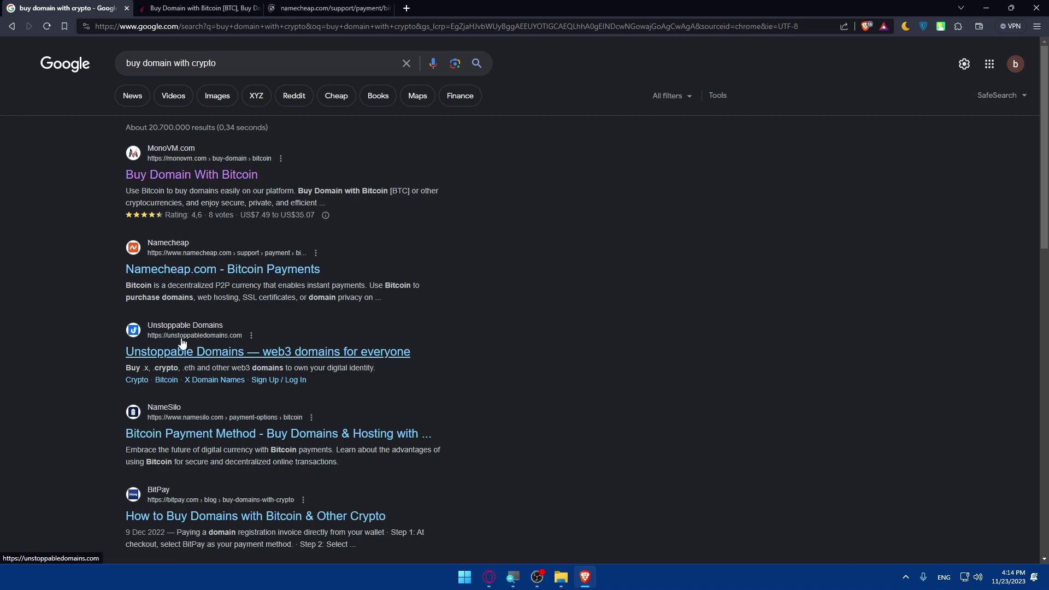
pyautogui.middleClick(166, 358)
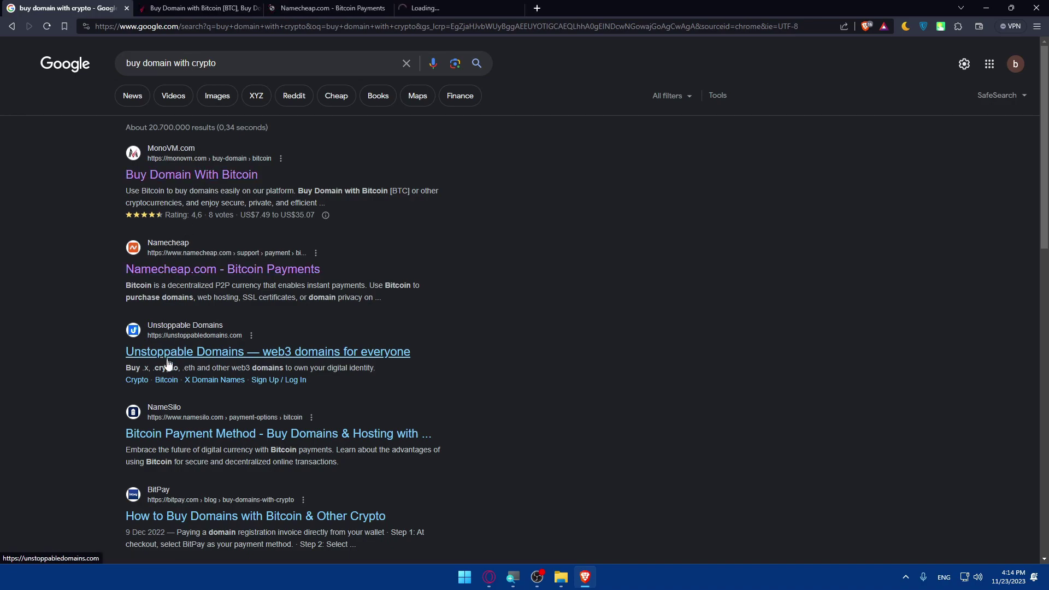
pyautogui.middleClick(174, 435)
pyautogui.middleClick(182, 517)
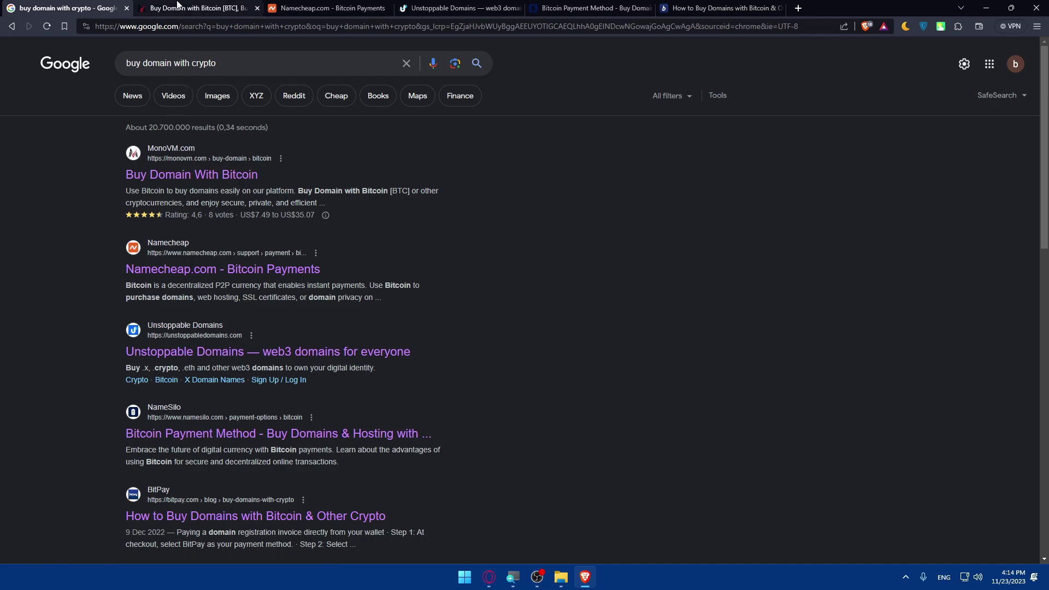
# Enter and correct fantastick.com in MonoVM's domain search, which shows it is already registered.
pyautogui.click(196, 8)
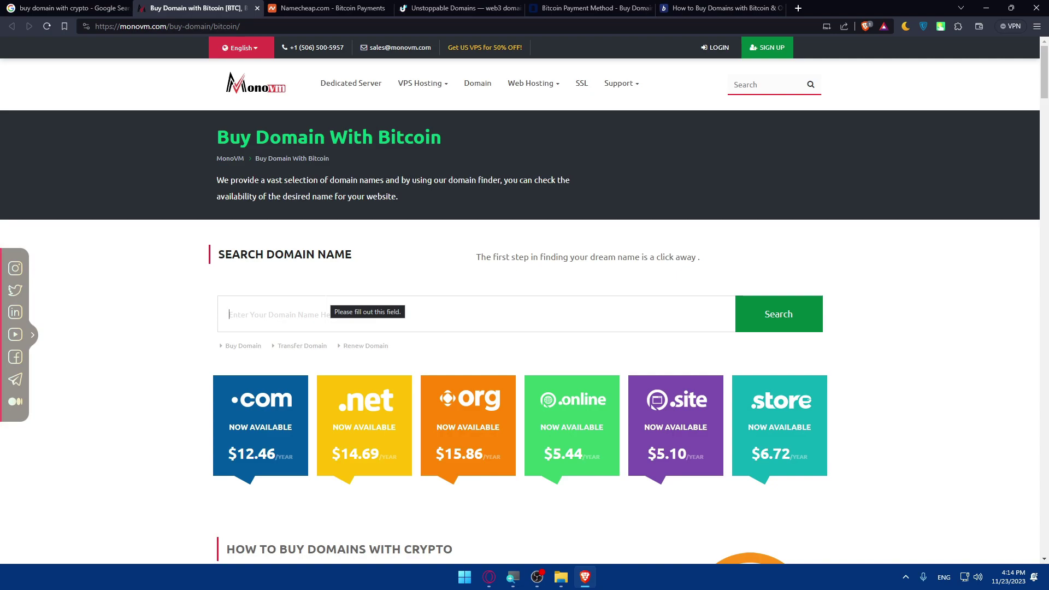
pyautogui.write('fanta')
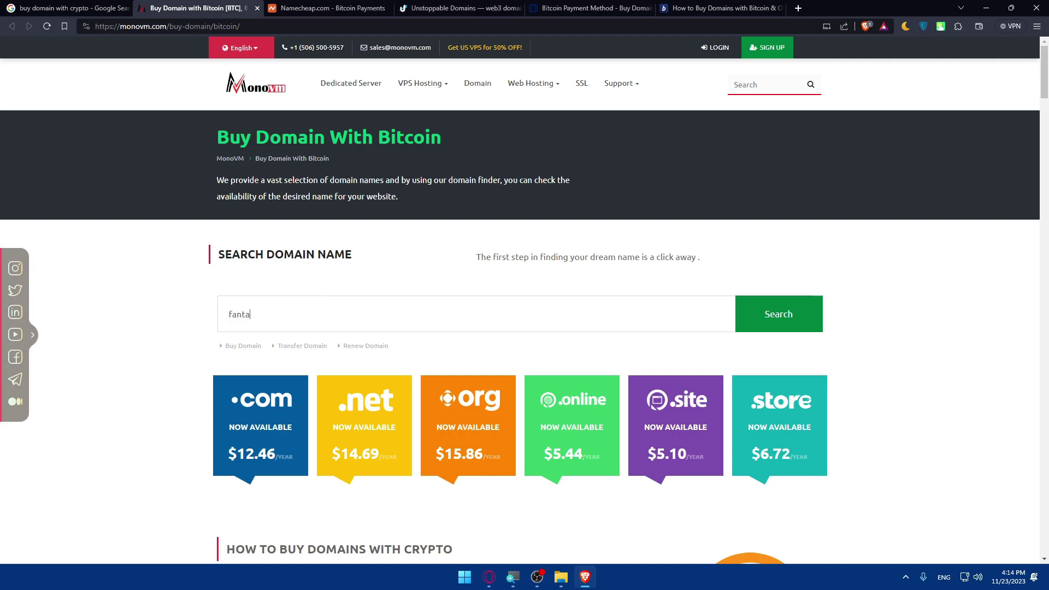
pyautogui.write('stick')
pyautogui.moveTo(301, 315); pyautogui.dragTo(215, 325)
pyautogui.click(249, 315)
pyautogui.doubleClick(250, 315)
pyautogui.click(276, 315)
pyautogui.moveTo(275, 316); pyautogui.dragTo(205, 322)
pyautogui.click(271, 315)
pyautogui.write('.com')
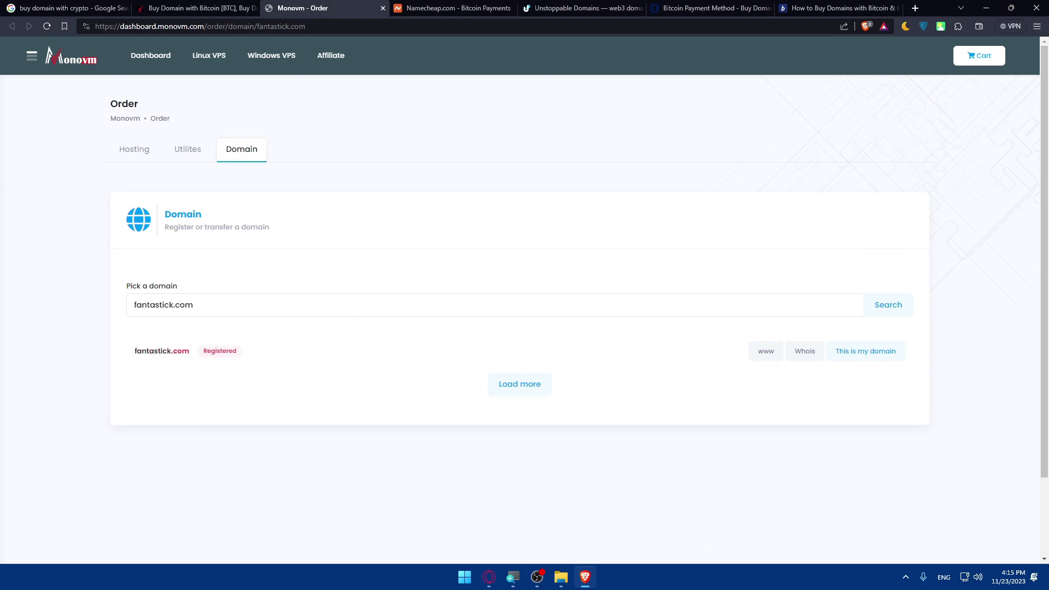
# Search truefriendsall.com and add it with a 10-year registration for $124.60.
pyautogui.doubleClick(164, 305)
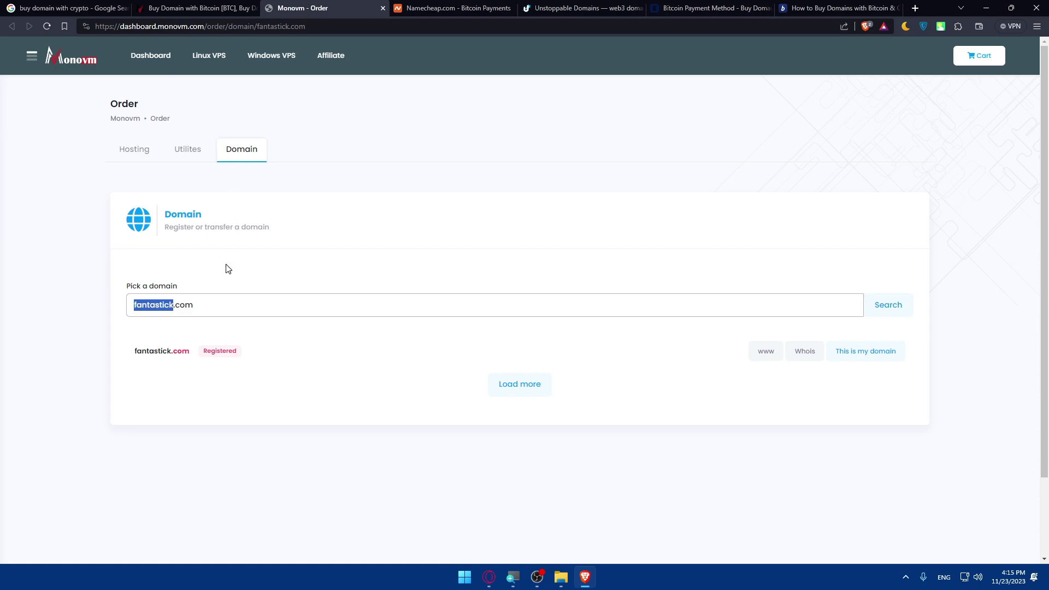
pyautogui.moveTo(193, 305); pyautogui.dragTo(101, 305)
pyautogui.write('truef')
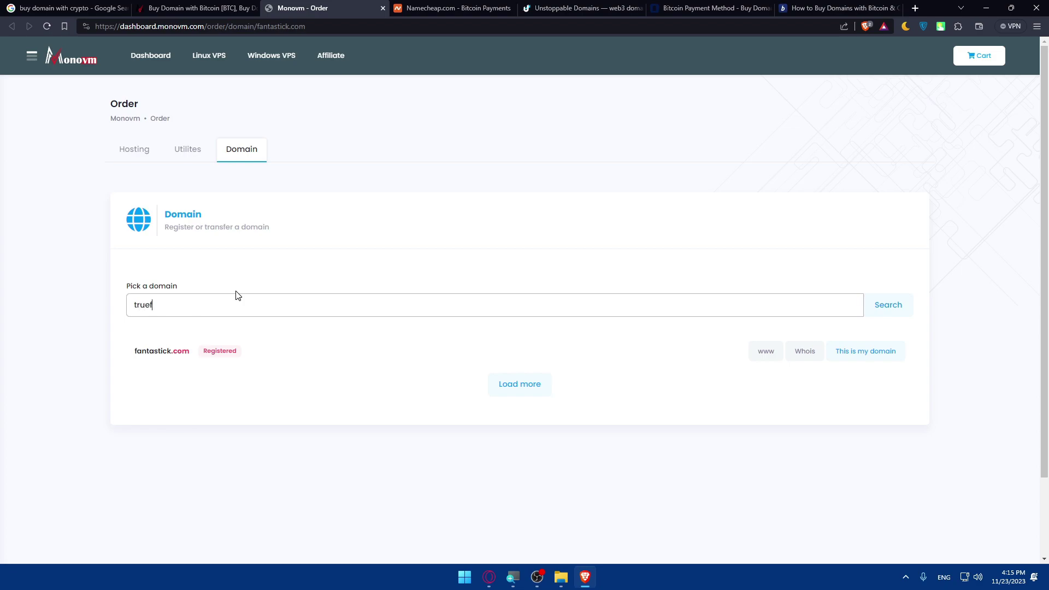
pyautogui.write('riends')
pyautogui.write('all.c')
pyautogui.write('om')
pyautogui.click(883, 306)
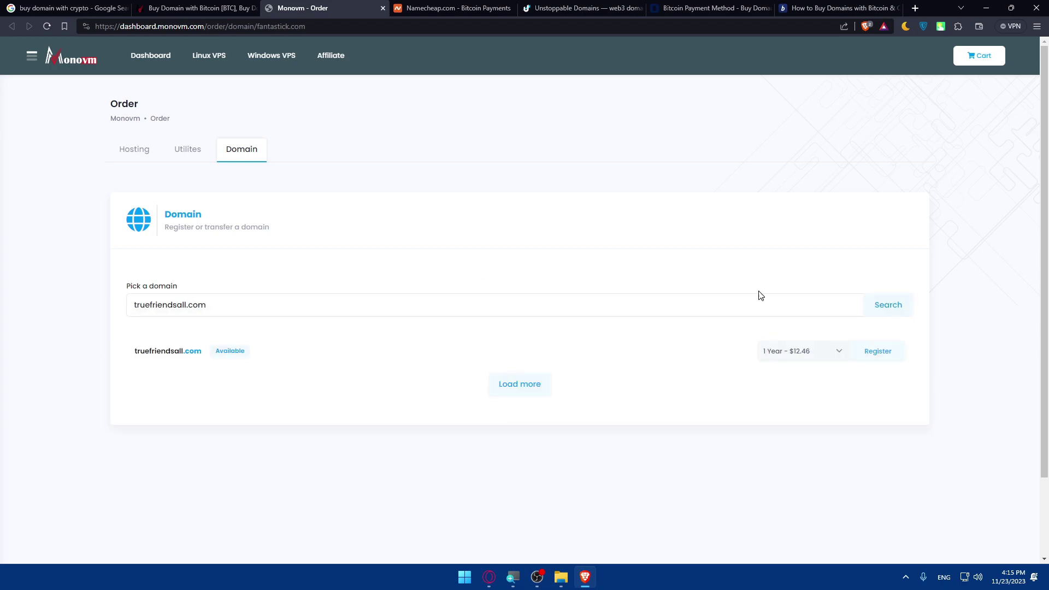
pyautogui.click(832, 351)
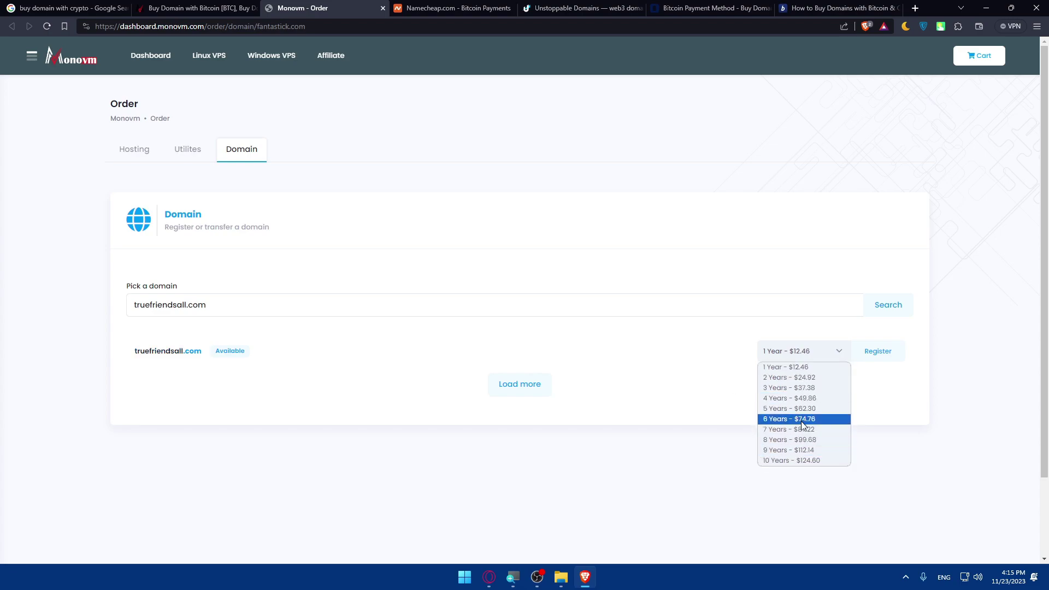
pyautogui.click(785, 461)
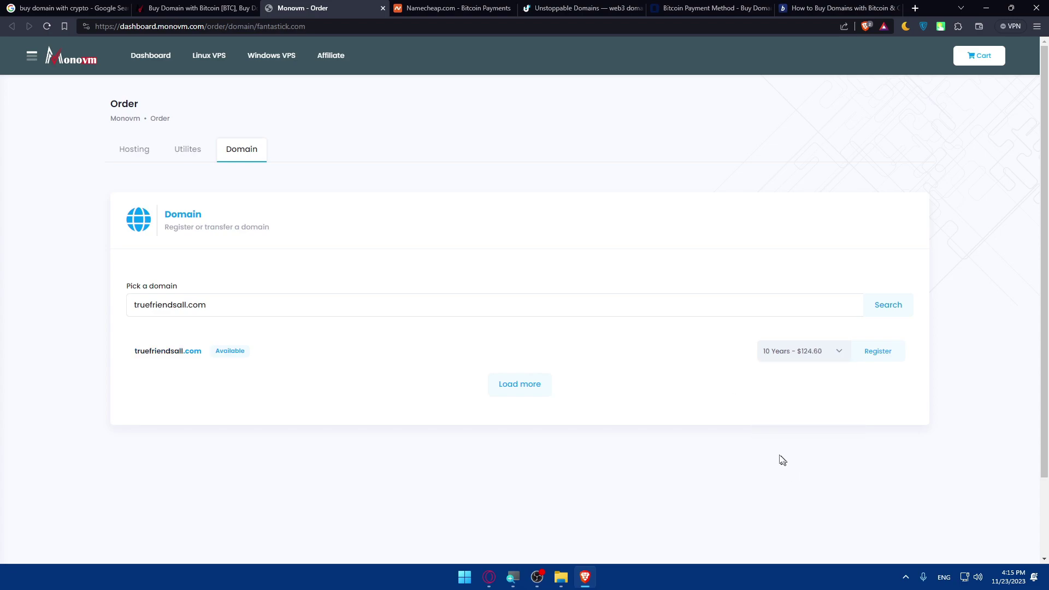
pyautogui.click(873, 354)
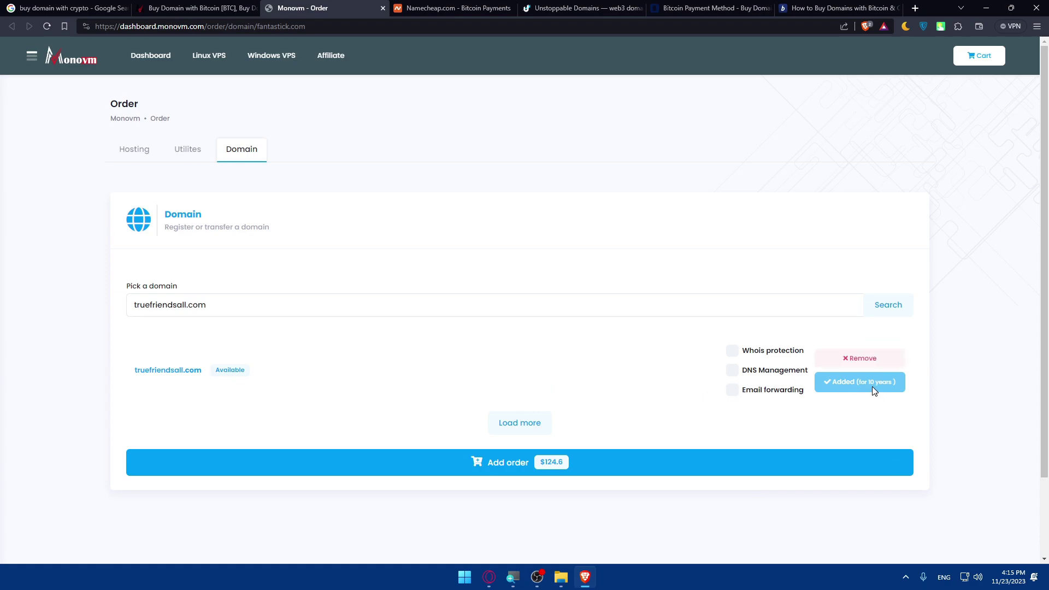
# Enable Whois protection and DNS Management, and try the Email forwarding add-on.
pyautogui.click(732, 356)
pyautogui.click(732, 374)
pyautogui.click(730, 375)
pyautogui.click(732, 392)
pyautogui.click(732, 392)
pyautogui.click(733, 371)
pyautogui.click(732, 352)
# Toggle Whois protection to compare prices, add Email forwarding, and submit the $179.6 order.
pyautogui.click(733, 351)
pyautogui.click(732, 391)
pyautogui.click(732, 391)
pyautogui.click(733, 352)
pyautogui.click(732, 350)
pyautogui.click(736, 355)
pyautogui.click(738, 358)
pyautogui.click(738, 358)
pyautogui.click(732, 391)
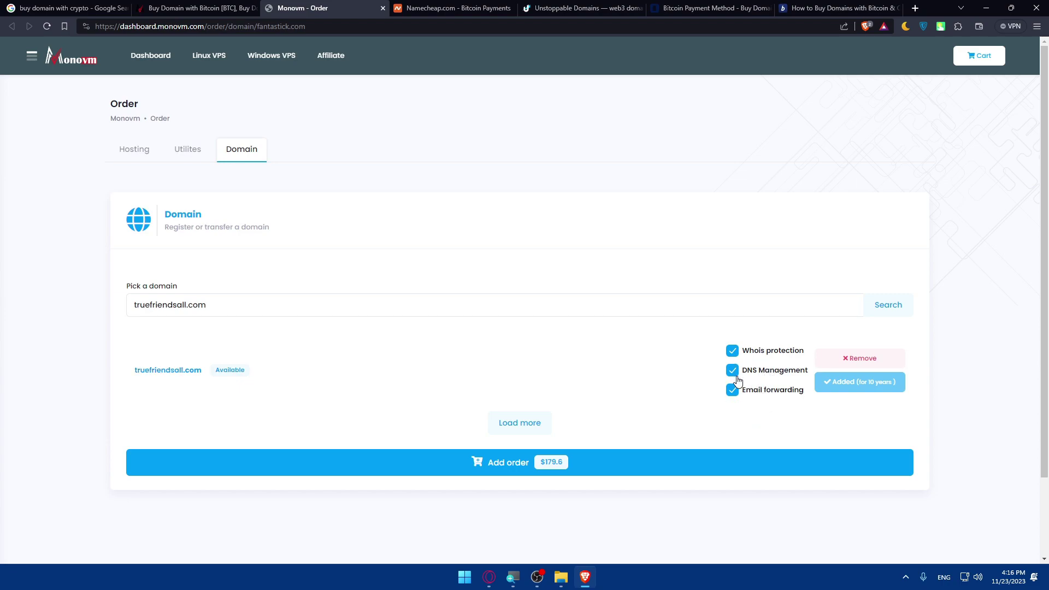
pyautogui.click(554, 463)
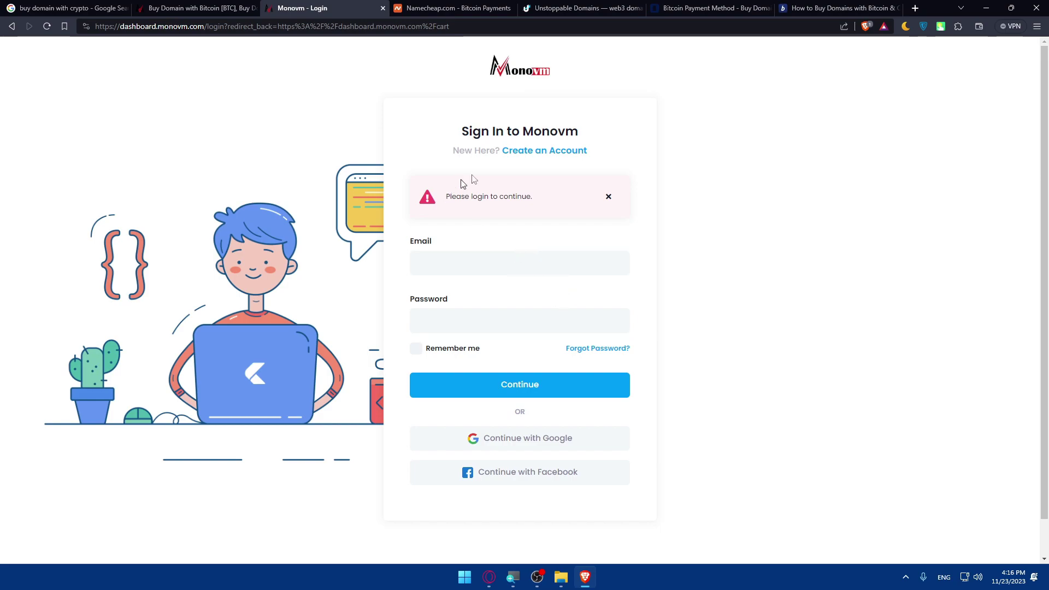
# Sign in to MonoVM with Continue with Google, using your Google account.
pyautogui.click(537, 151)
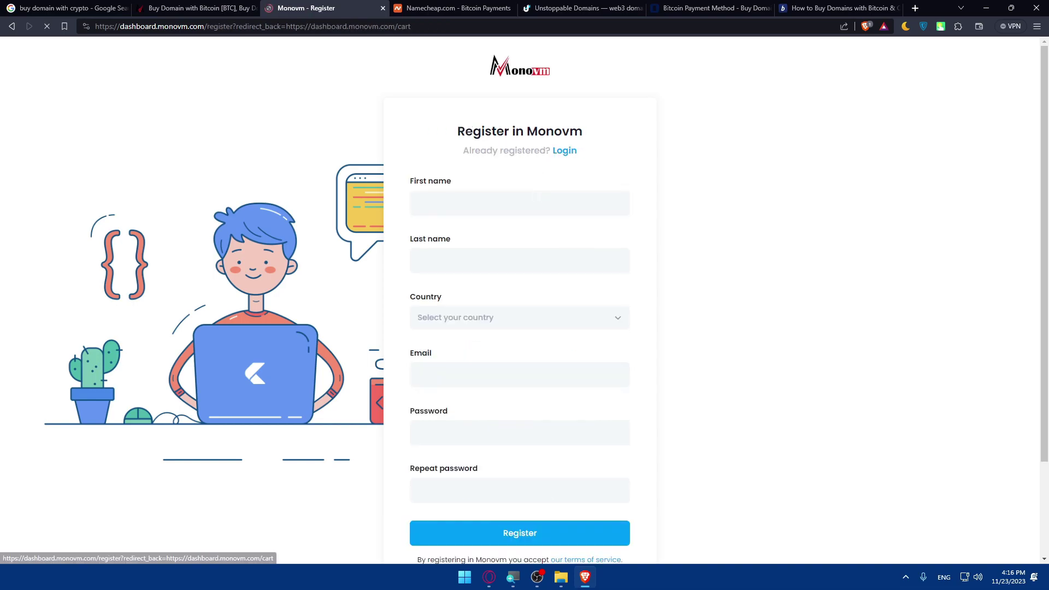
pyautogui.scroll(-2, 543, 232)
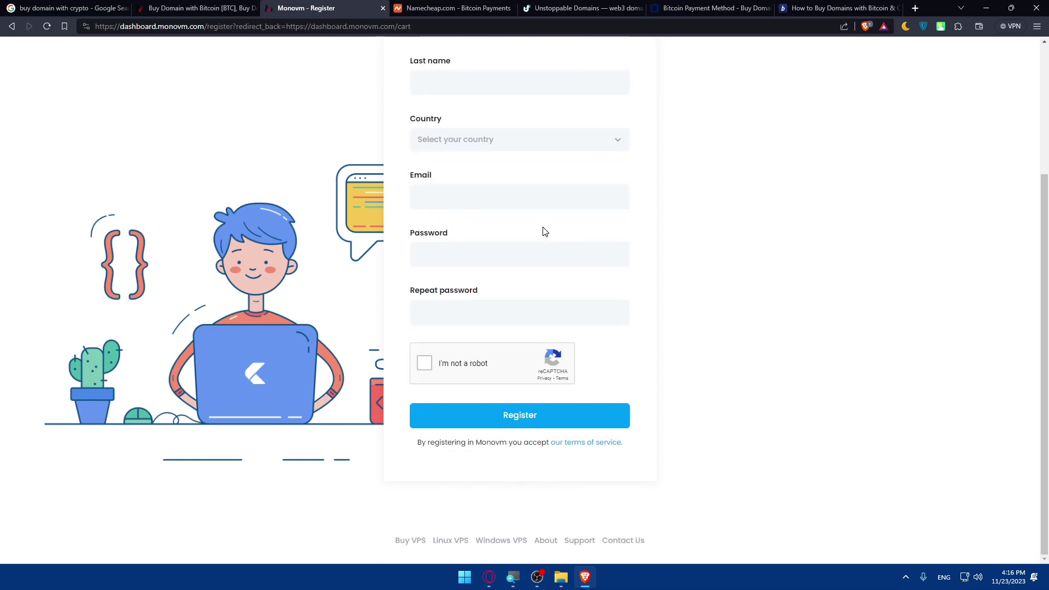
pyautogui.scroll(-2, 622, 237)
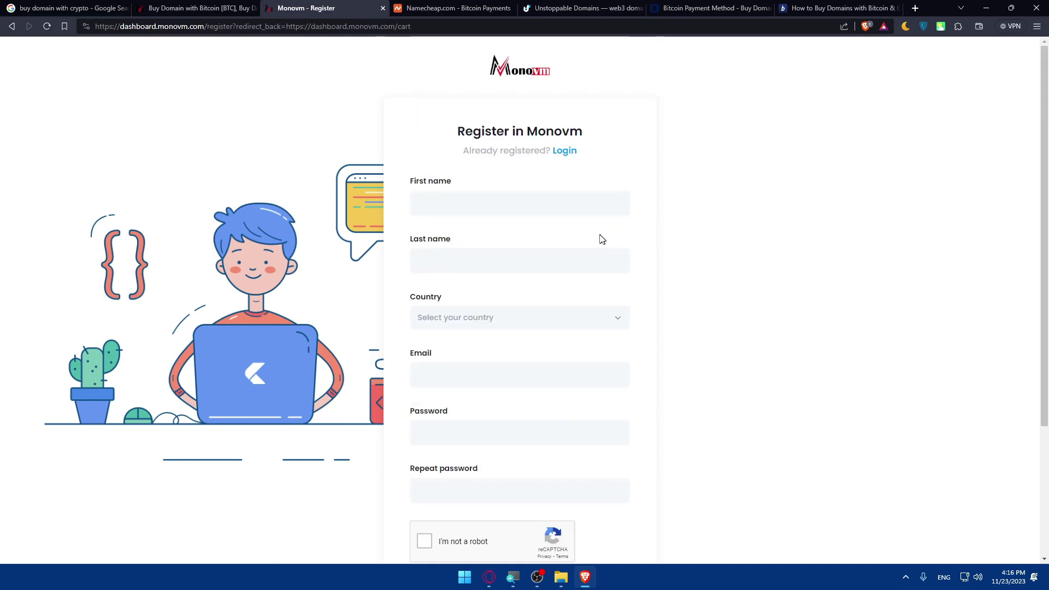
pyautogui.click(519, 447)
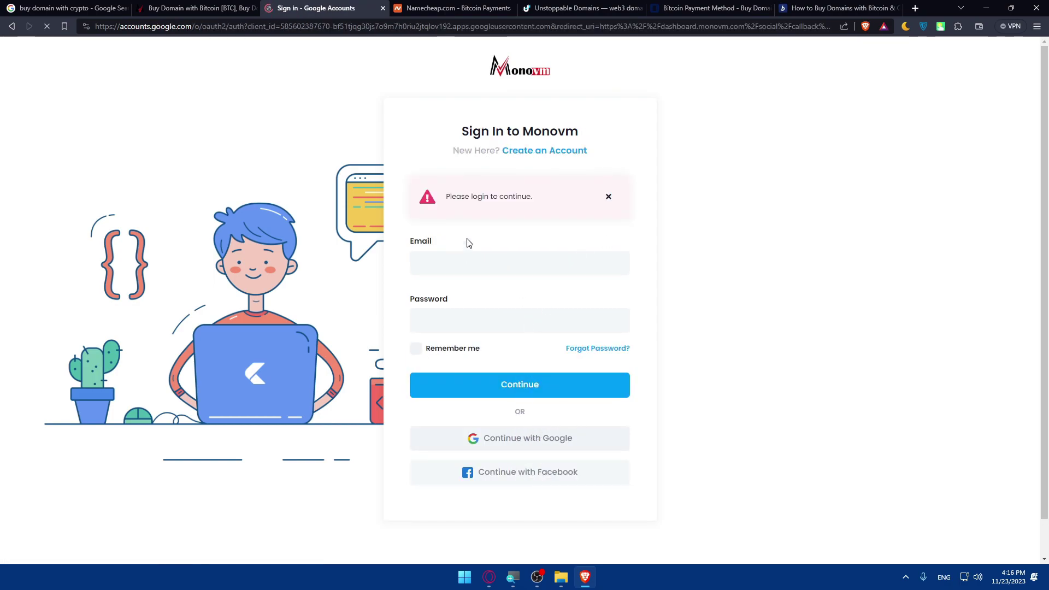
pyautogui.click(506, 273)
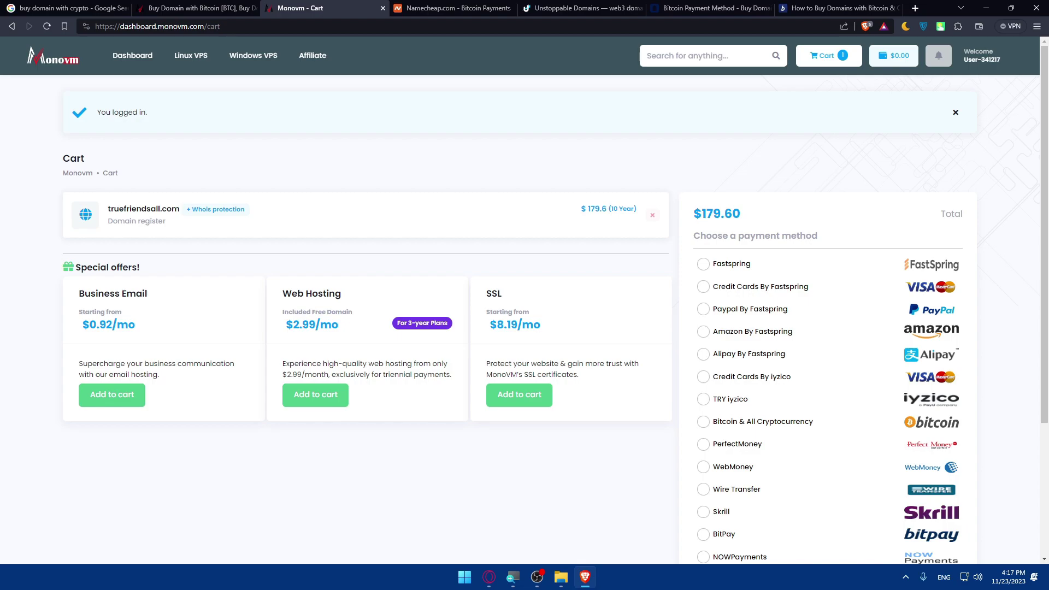
pyautogui.scroll(-3, 803, 341)
pyautogui.scroll(3, 807, 343)
pyautogui.scroll(-2, 807, 341)
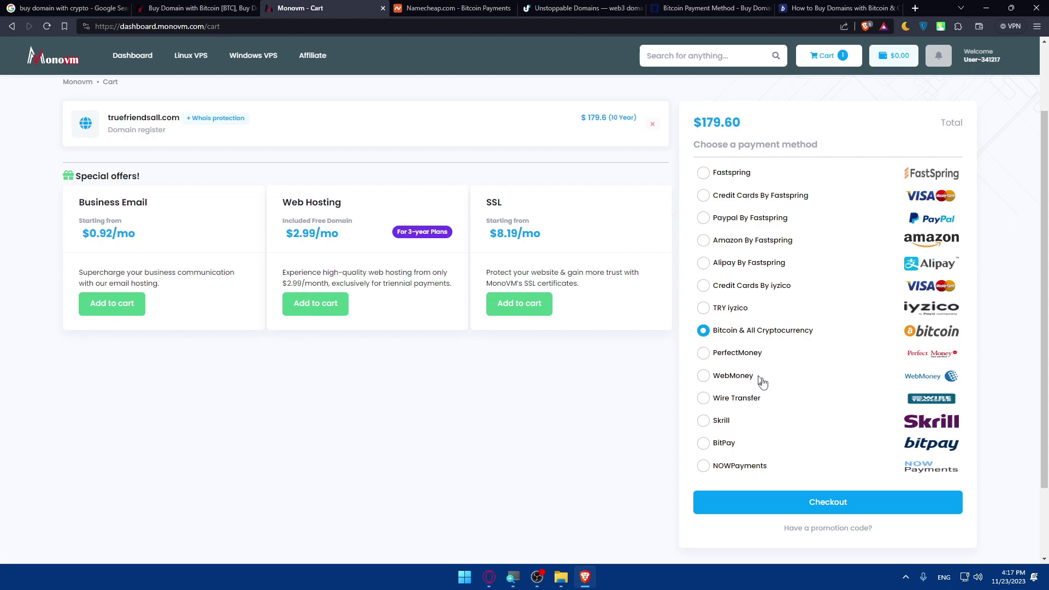
# Check out the cart with the Bitcoin & All Cryptocurrency payment method.
pyautogui.click(817, 501)
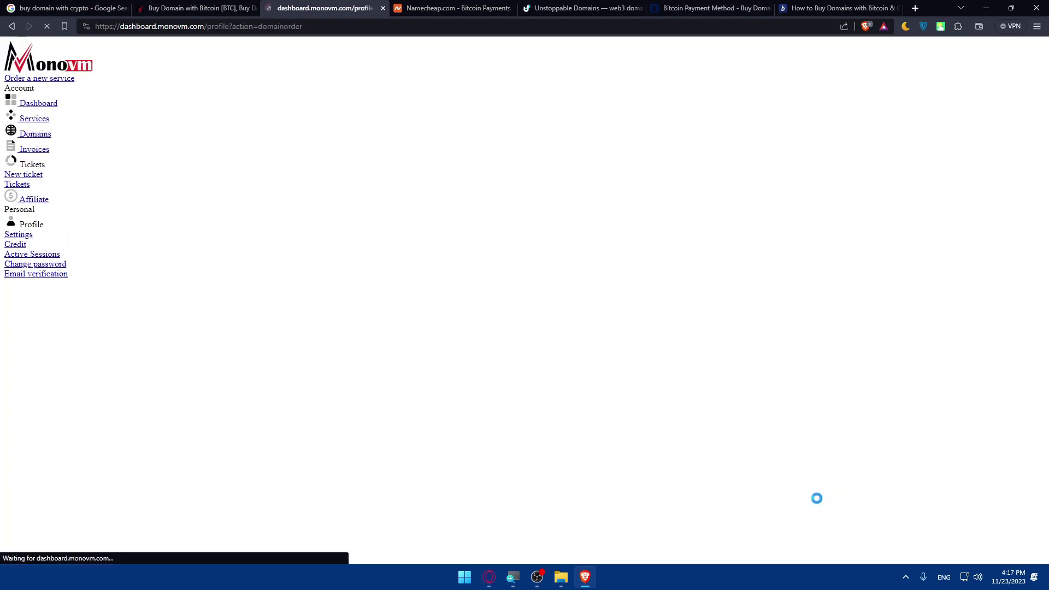
pyautogui.scroll(-2, 377, 313)
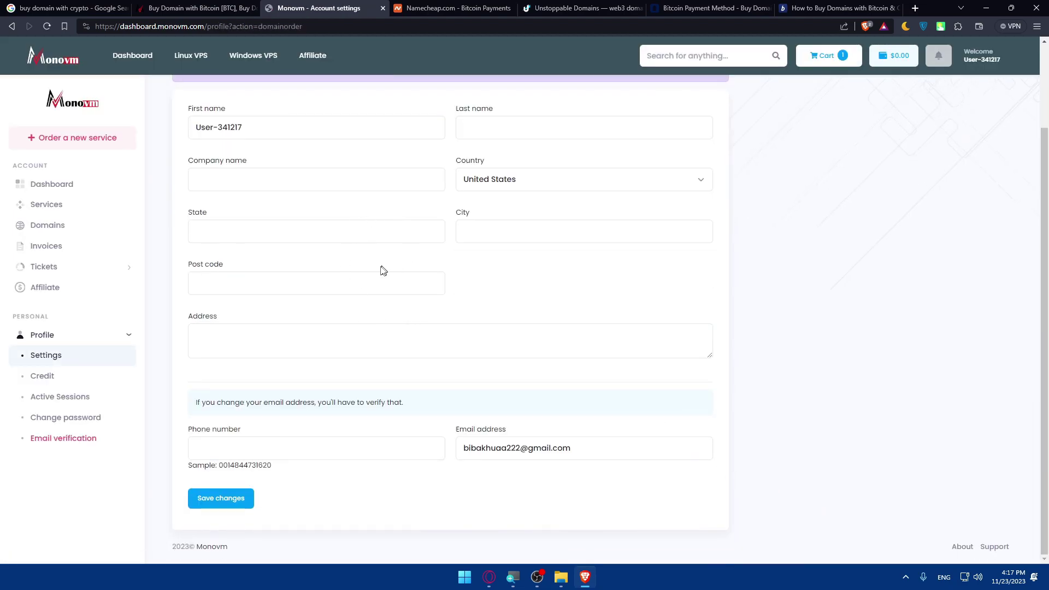
pyautogui.scroll(2, 374, 271)
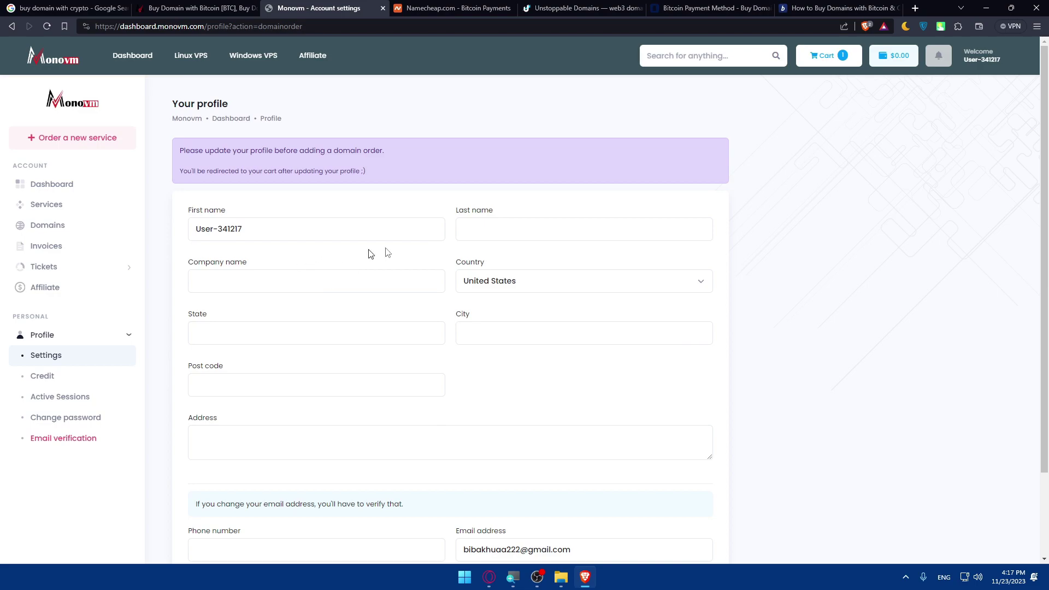
# Fill in the profile as test tester at 440 Felosa Drive, Rochelle, TX.
pyautogui.click(468, 231)
pyautogui.write('tester')
pyautogui.click(351, 283)
pyautogui.write('test')
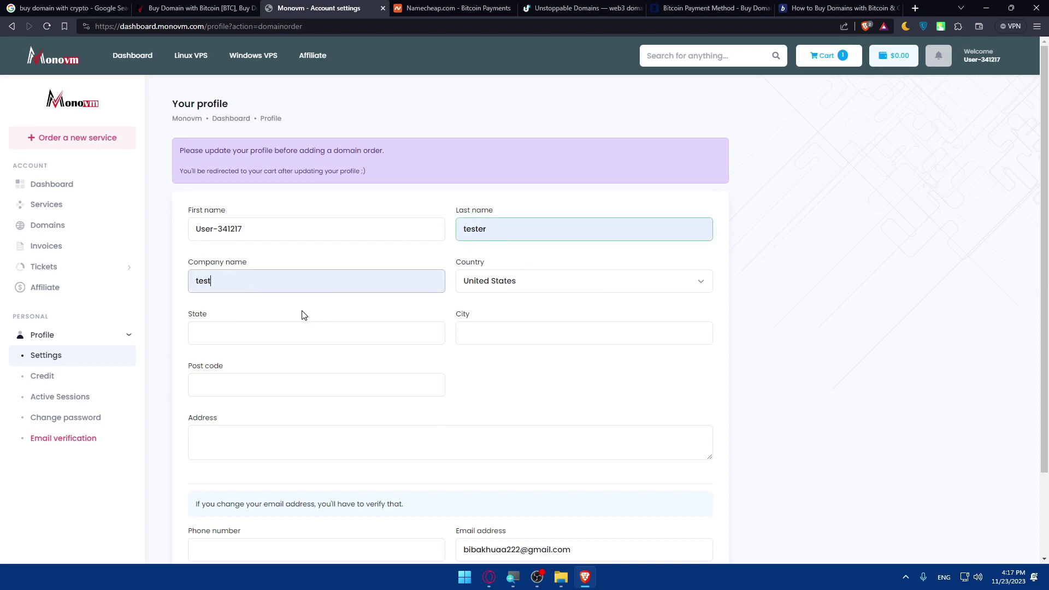
pyautogui.click(288, 337)
pyautogui.click(329, 367)
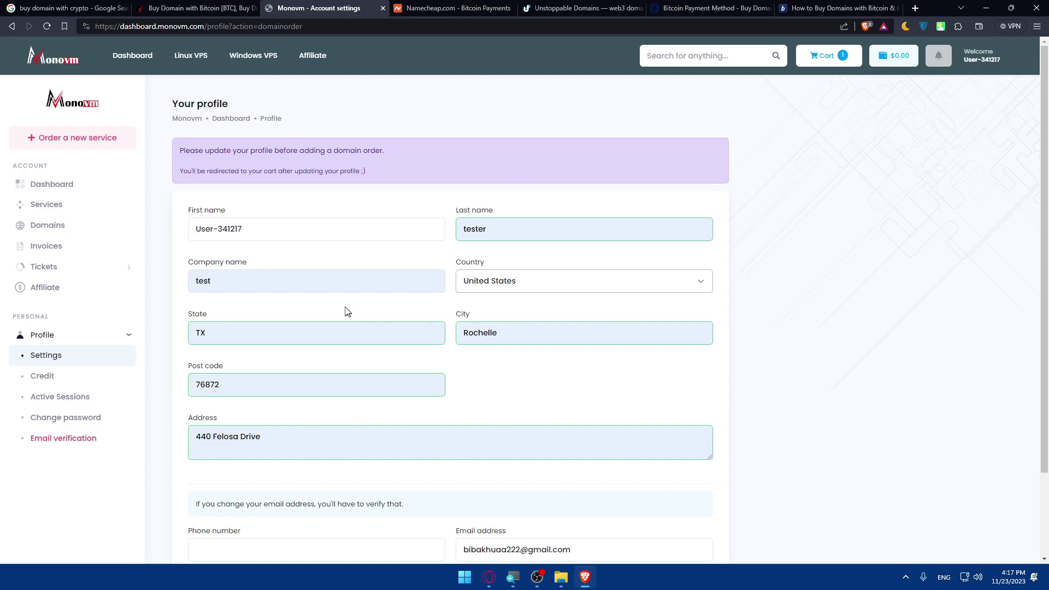
pyautogui.scroll(-2, 345, 311)
pyautogui.scroll(2, 283, 323)
pyautogui.moveTo(254, 219); pyautogui.dragTo(141, 223)
pyautogui.press('BackSpace')
pyautogui.write('test')
pyautogui.scroll(-2, 278, 310)
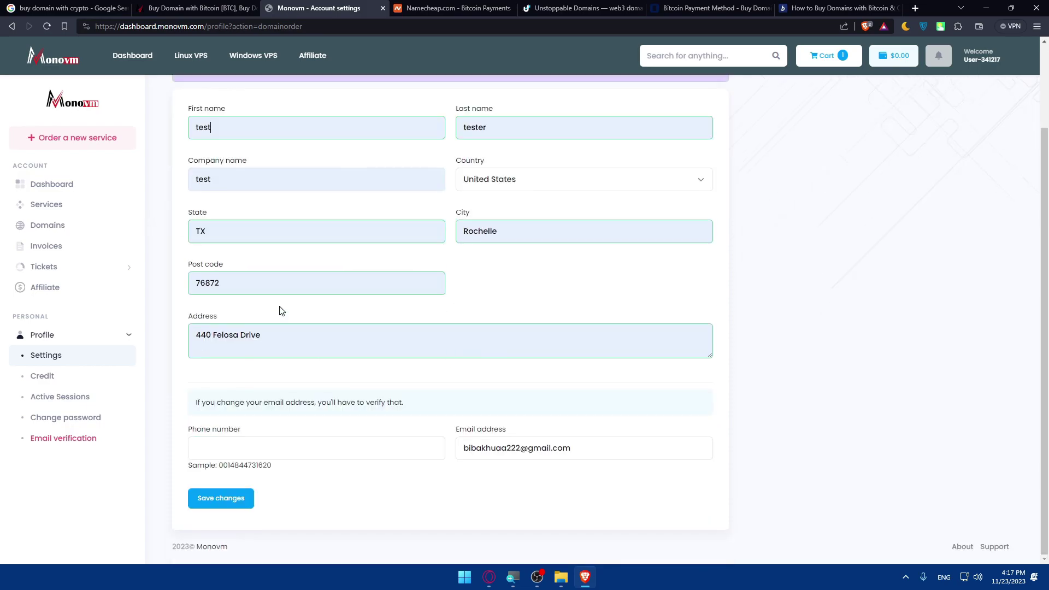
# Add a phone number, save the profile, and decline the browser's address-saving prompt.
pyautogui.click(237, 450)
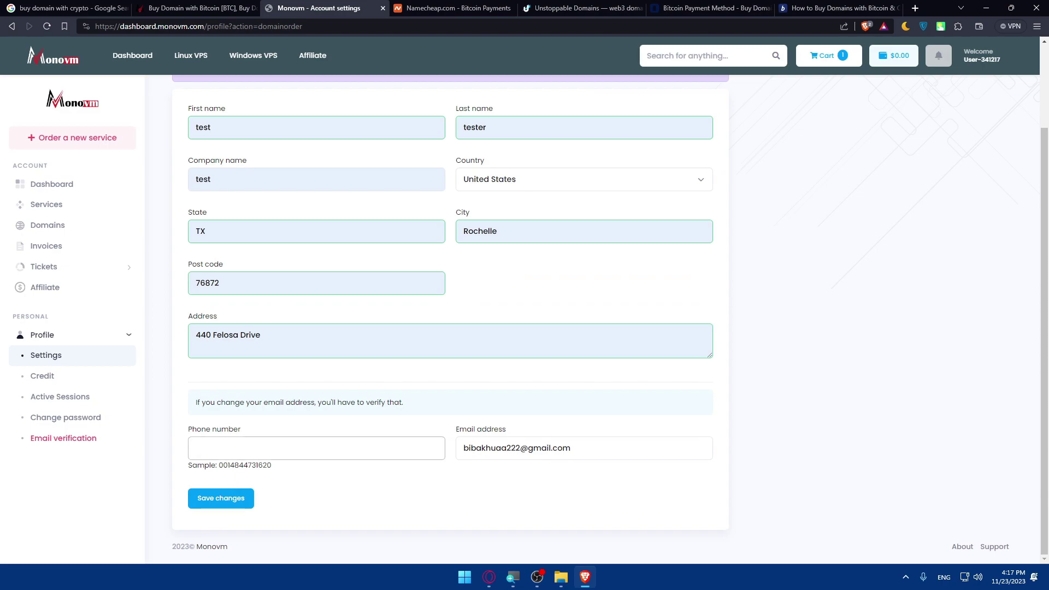
pyautogui.write('2020')
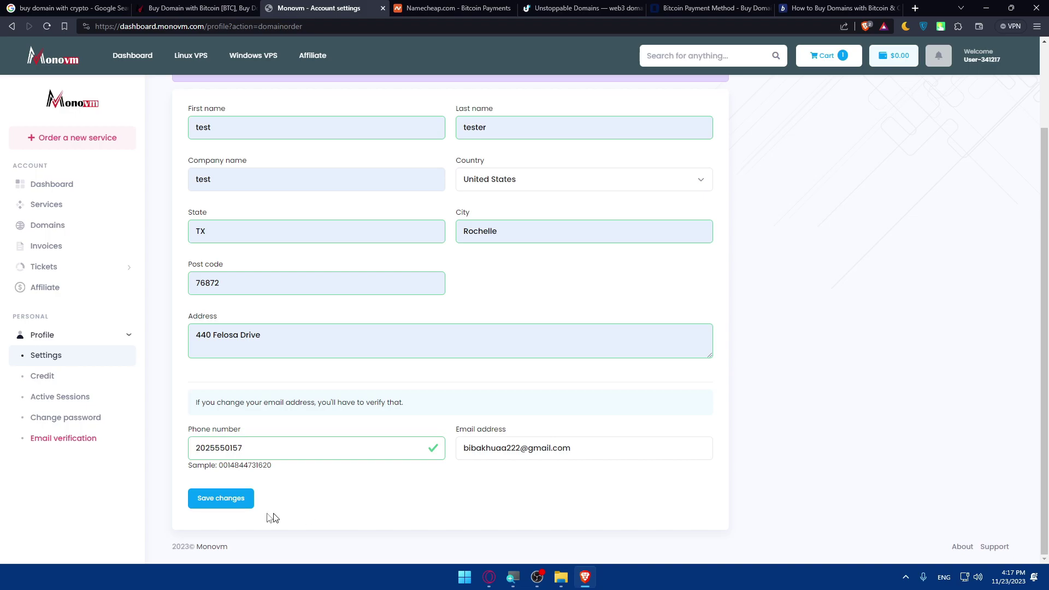
pyautogui.click(222, 502)
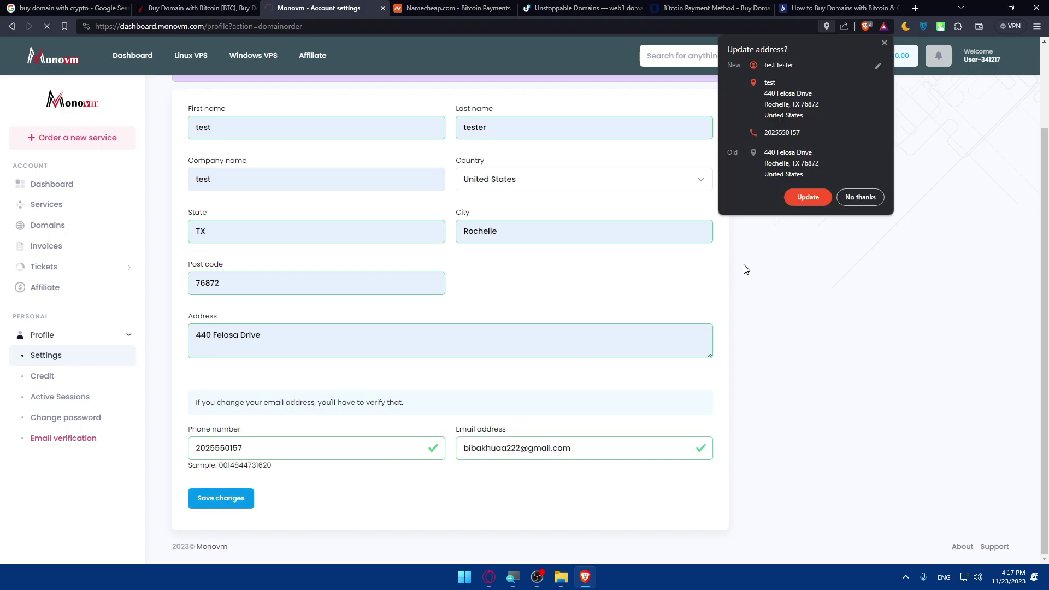
pyautogui.click(883, 43)
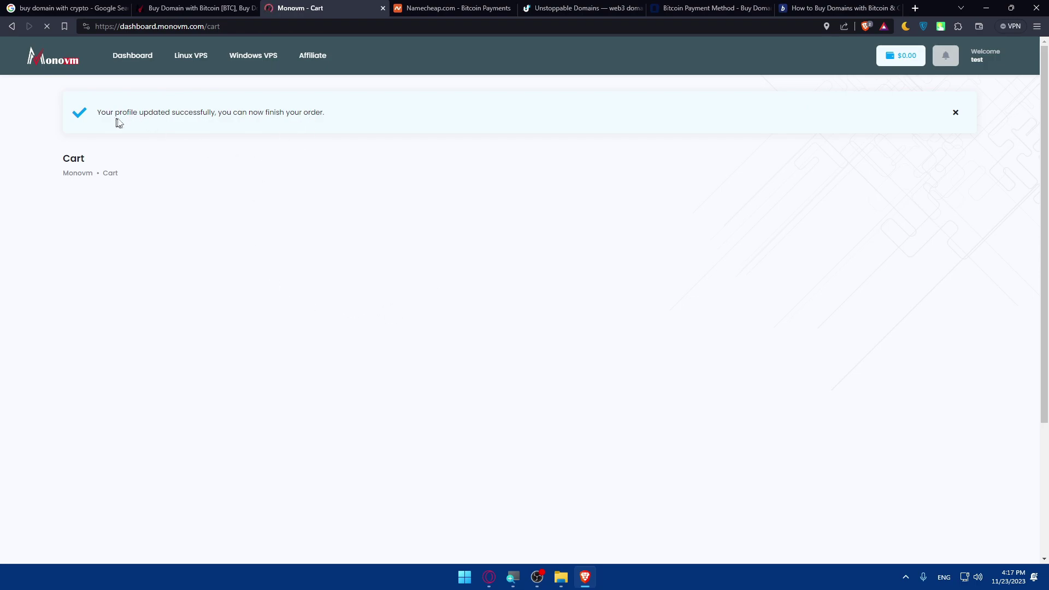
pyautogui.scroll(-1, 758, 268)
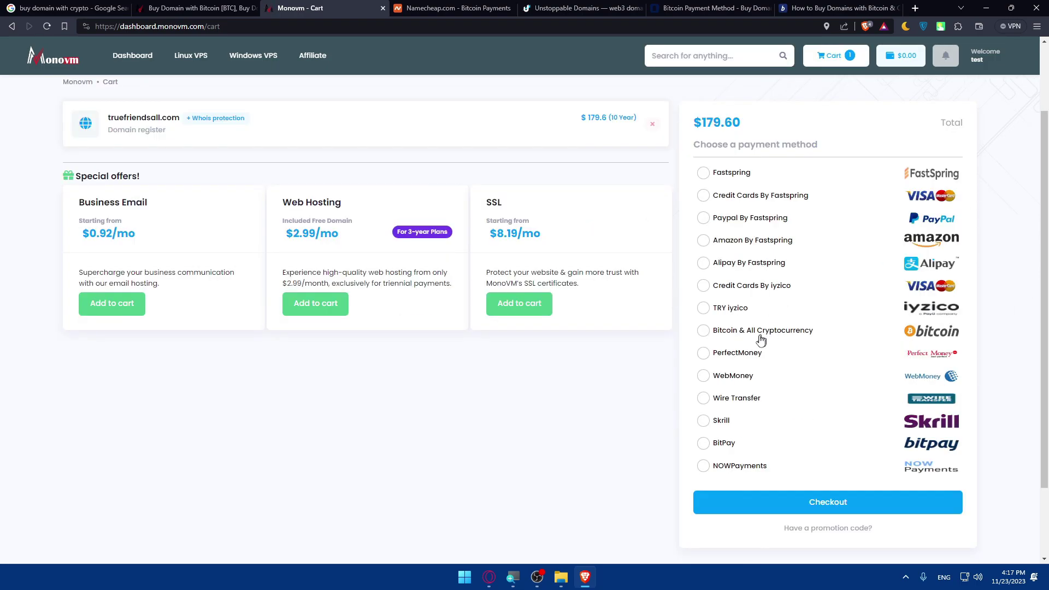
# Select Bitcoin & All Cryptocurrency on the cart and check out to CoinPayments.
pyautogui.click(704, 330)
pyautogui.click(812, 500)
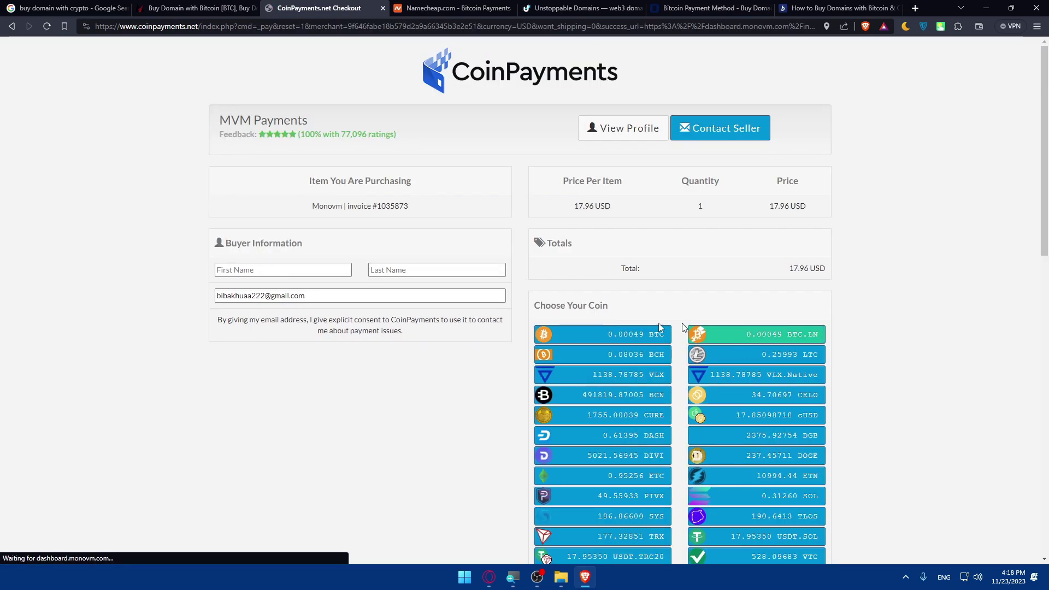
pyautogui.scroll(-2, 668, 374)
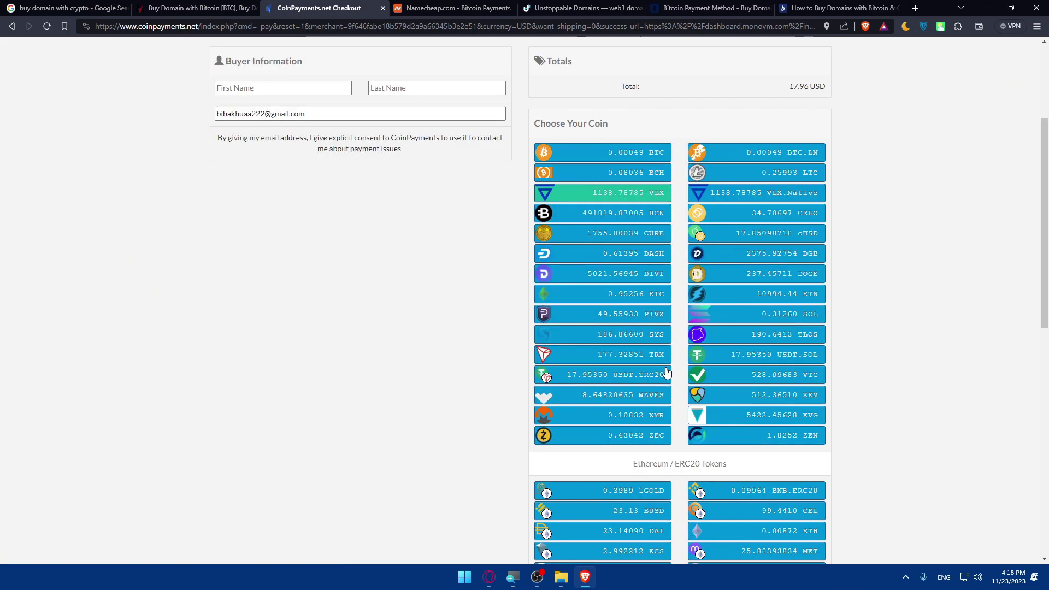
pyautogui.scroll(-2, 668, 370)
pyautogui.scroll(3, 668, 370)
pyautogui.scroll(1, 648, 358)
pyautogui.scroll(-1, 648, 358)
pyautogui.scroll(-3, 583, 272)
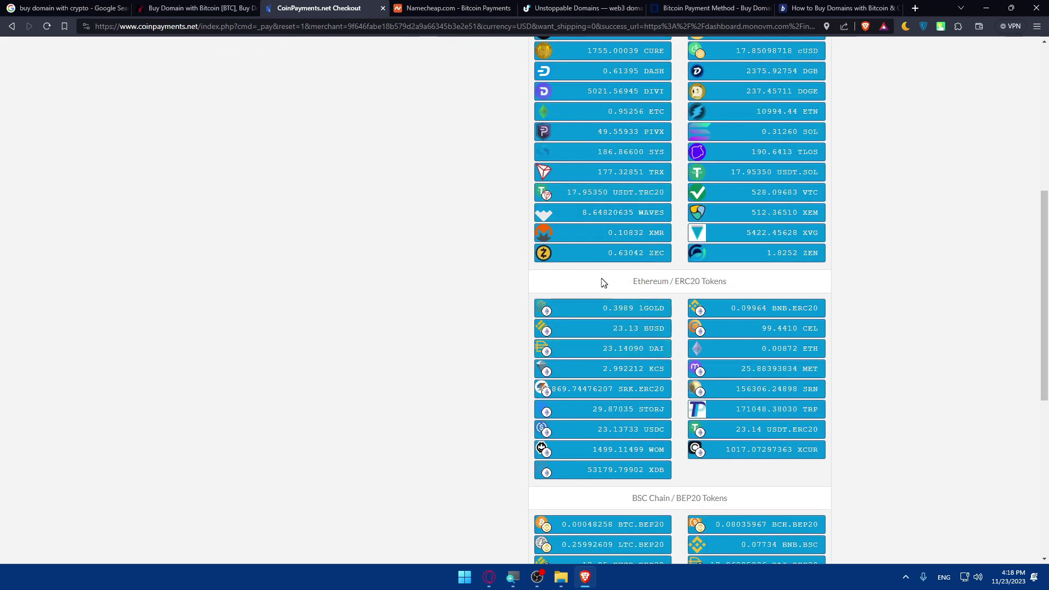
pyautogui.scroll(-1, 687, 406)
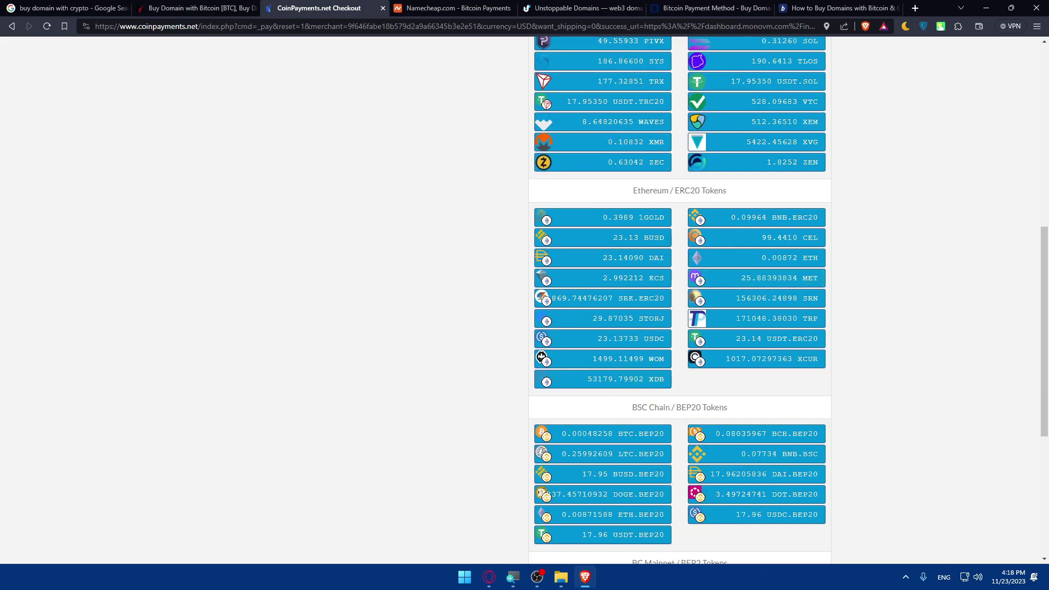
pyautogui.scroll(-1, 670, 408)
pyautogui.scroll(-2, 679, 322)
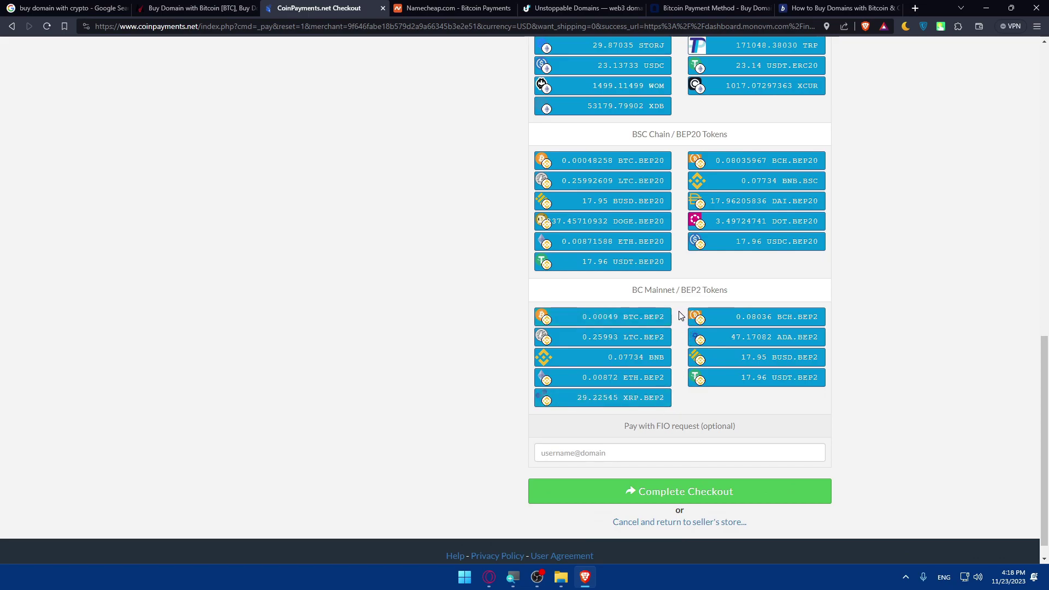
pyautogui.scroll(3, 678, 317)
pyautogui.scroll(3, 676, 321)
pyautogui.scroll(3, 671, 327)
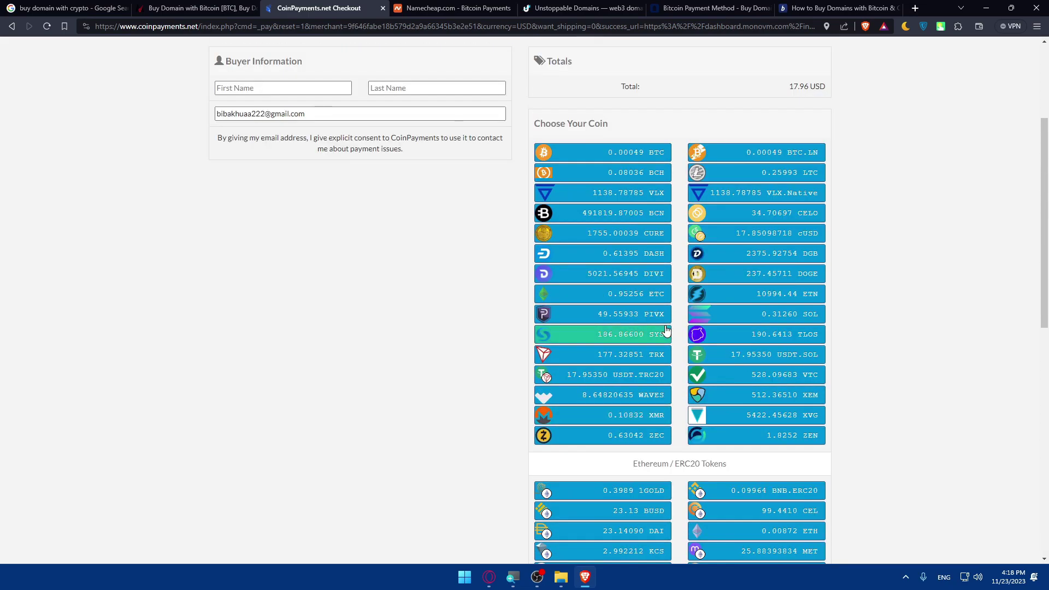
pyautogui.scroll(2, 667, 331)
pyautogui.scroll(-4, 652, 338)
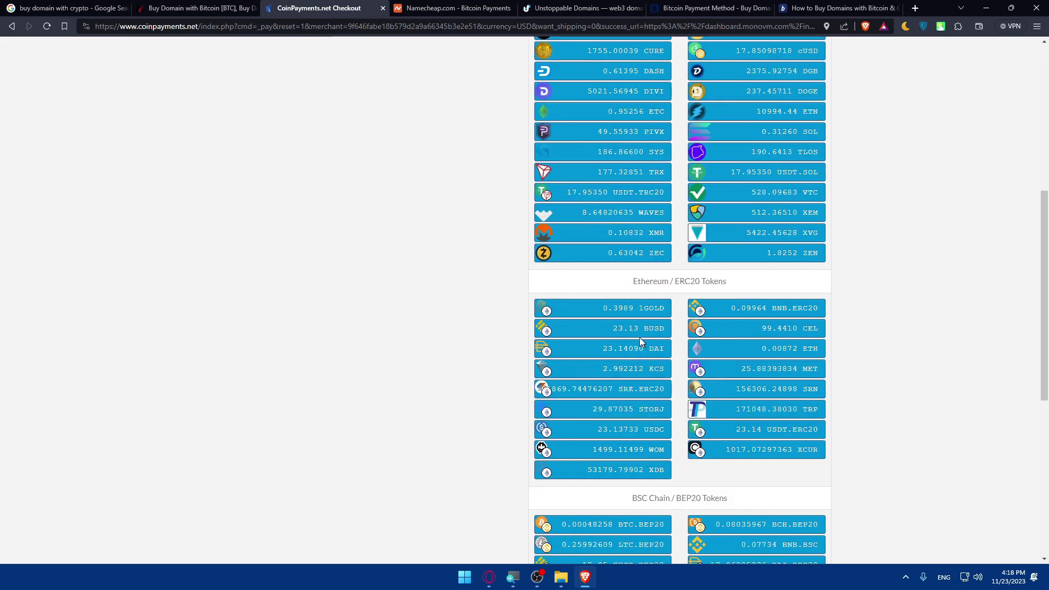
pyautogui.scroll(-1, 639, 341)
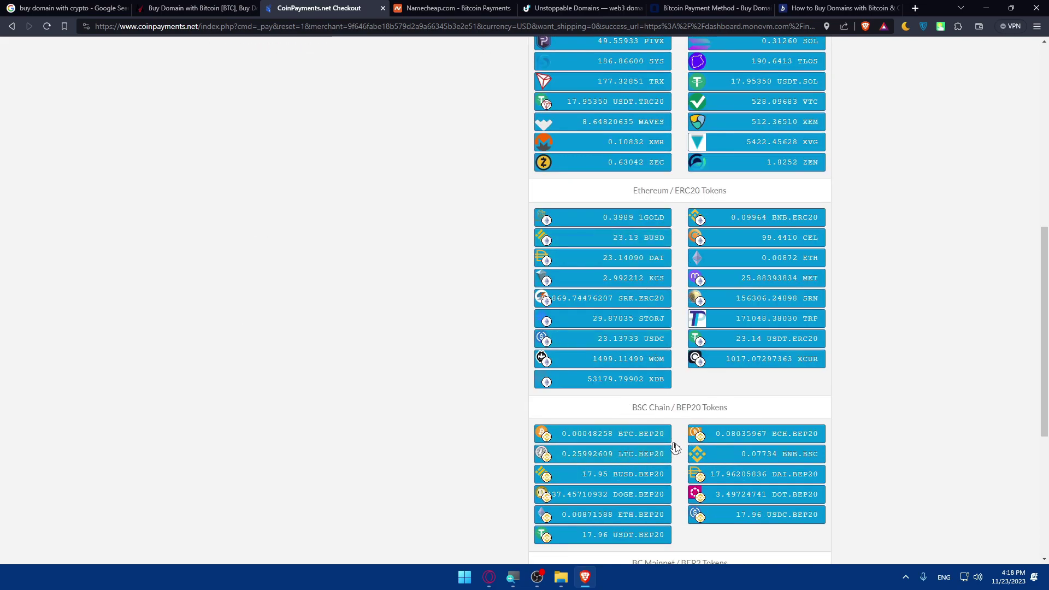
pyautogui.scroll(2, 632, 369)
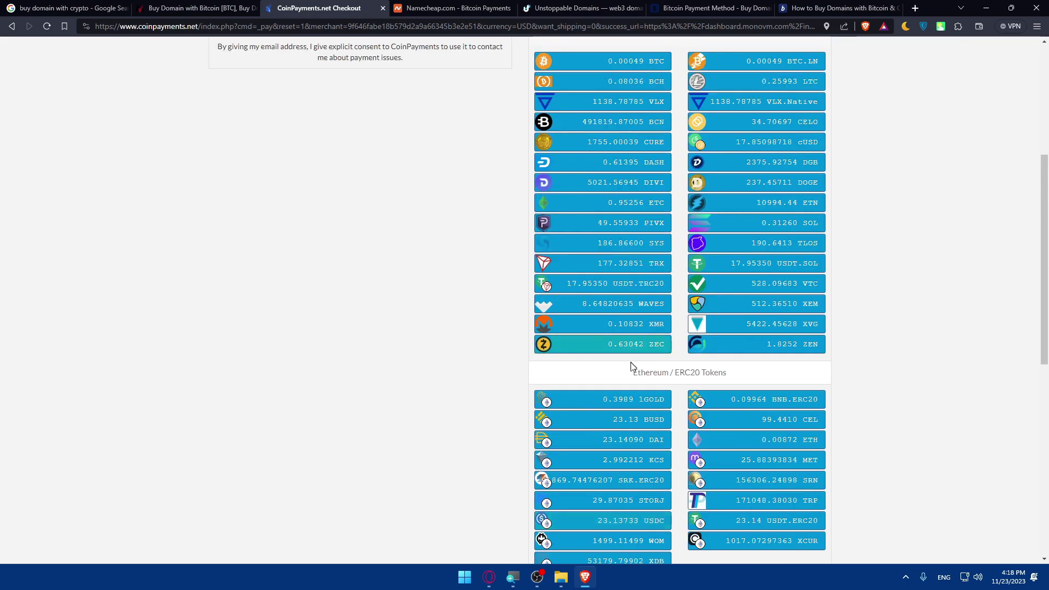
pyautogui.scroll(2, 631, 369)
pyautogui.scroll(-3, 606, 370)
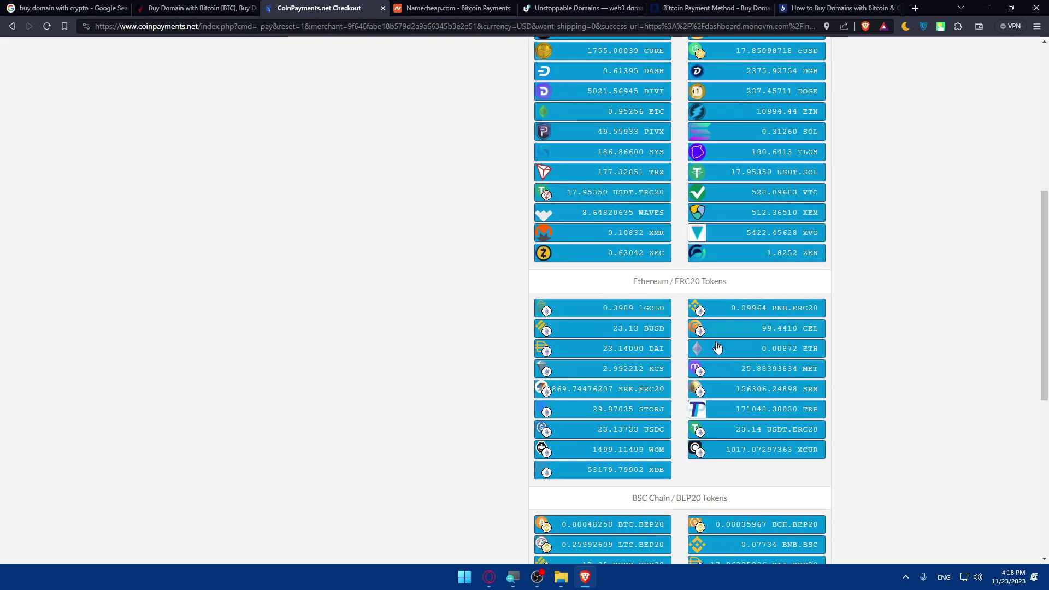
pyautogui.scroll(-1, 717, 353)
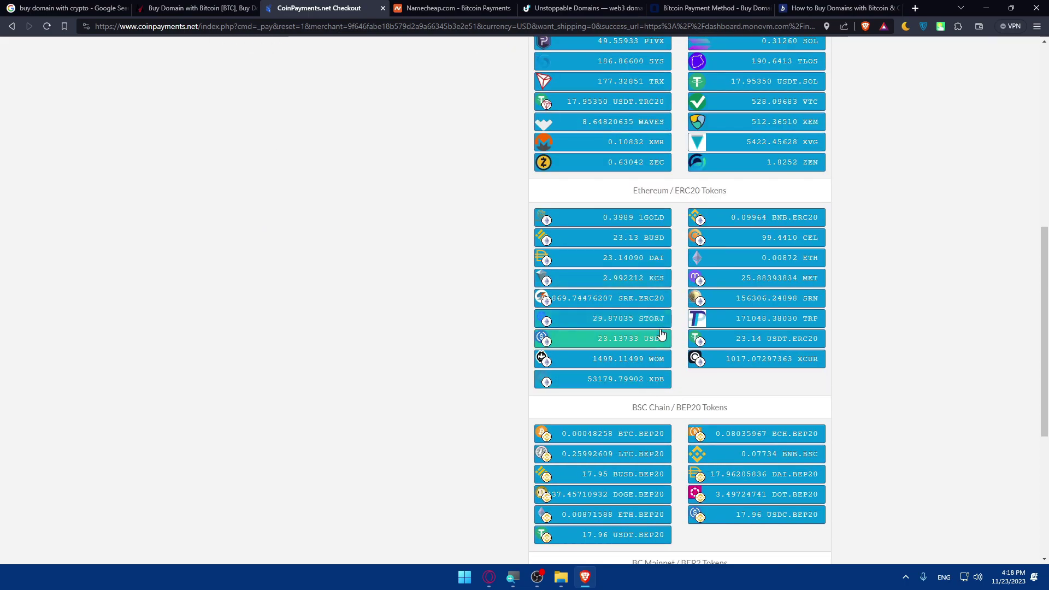
# Select BTC.BEP20 (0.00048258) from the BSC Chain / BEP20 Tokens list.
pyautogui.click(631, 444)
pyautogui.scroll(-2, 640, 443)
pyautogui.scroll(-2, 676, 445)
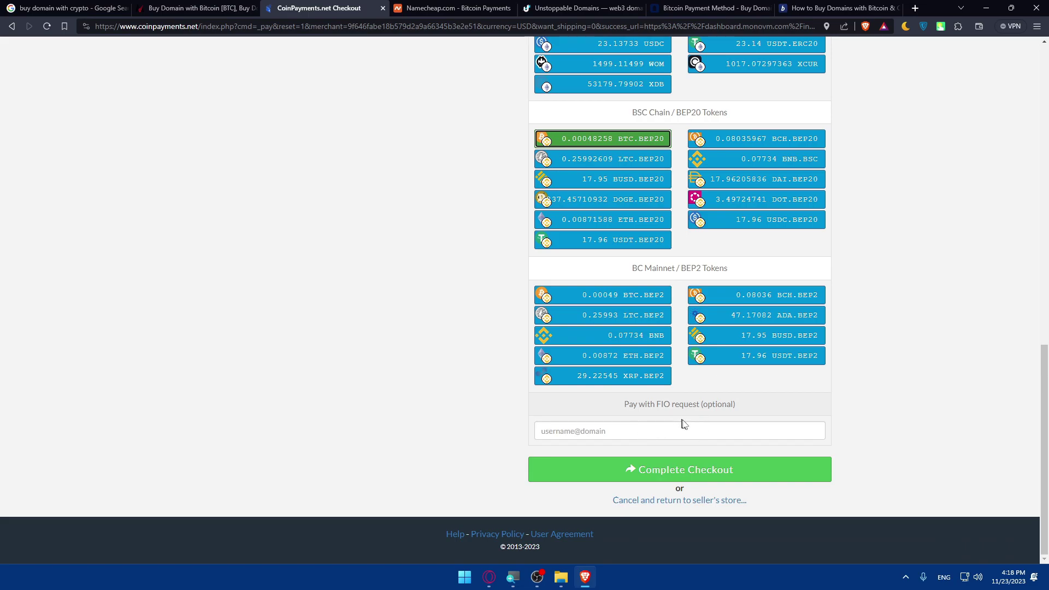
# Add buyer name test tester after the validation error and complete the BTC.BEP20 checkout.
pyautogui.click(663, 467)
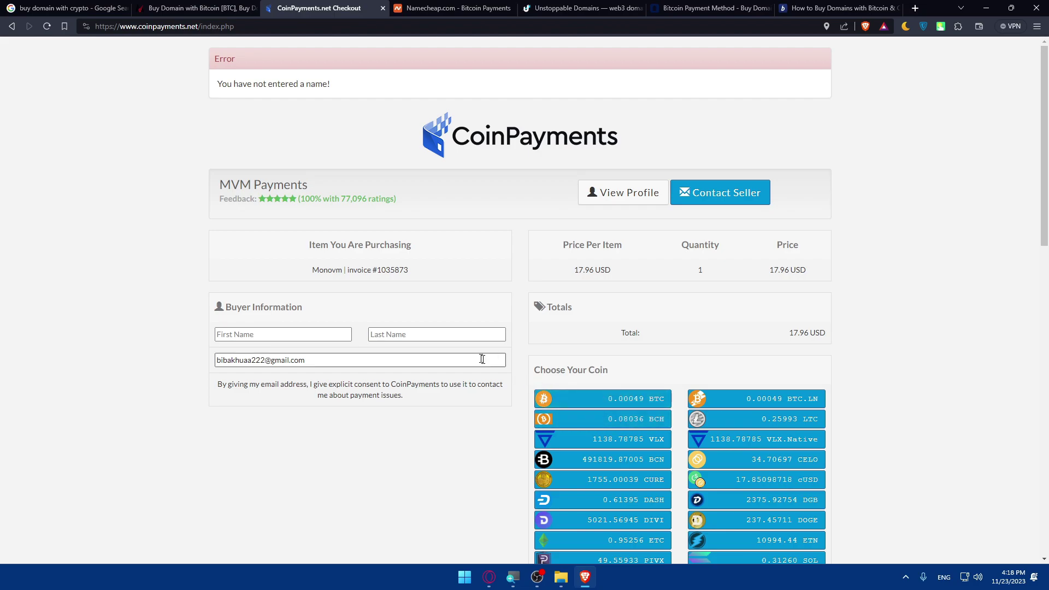
pyautogui.click(309, 332)
pyautogui.click(283, 358)
pyautogui.click(410, 334)
pyautogui.click(447, 360)
pyautogui.click(410, 336)
pyautogui.write('er')
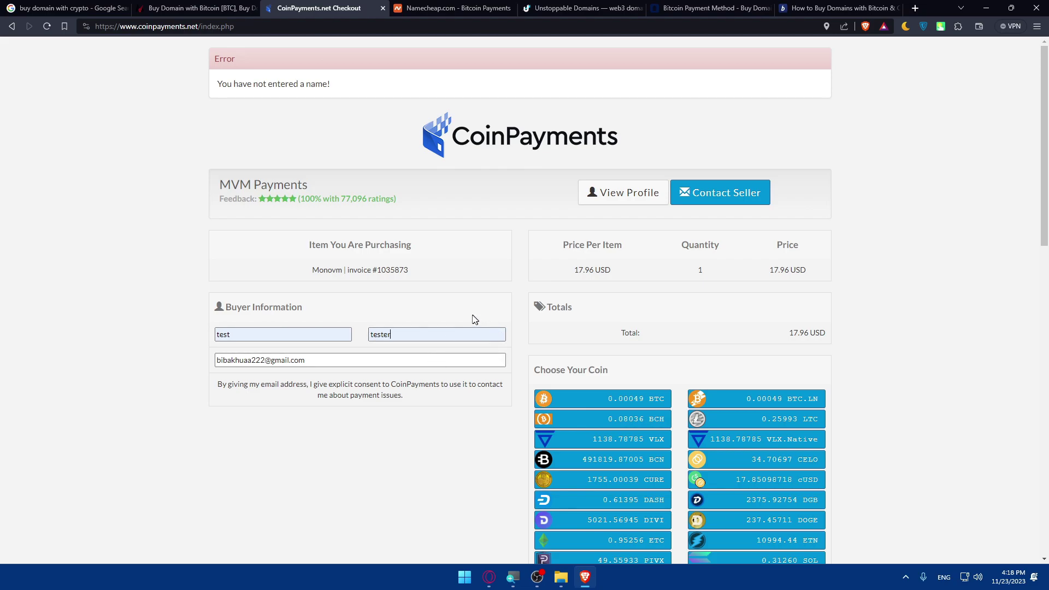
pyautogui.scroll(-2, 344, 353)
pyautogui.scroll(-2, 383, 349)
pyautogui.scroll(2, 492, 312)
pyautogui.scroll(-4, 623, 231)
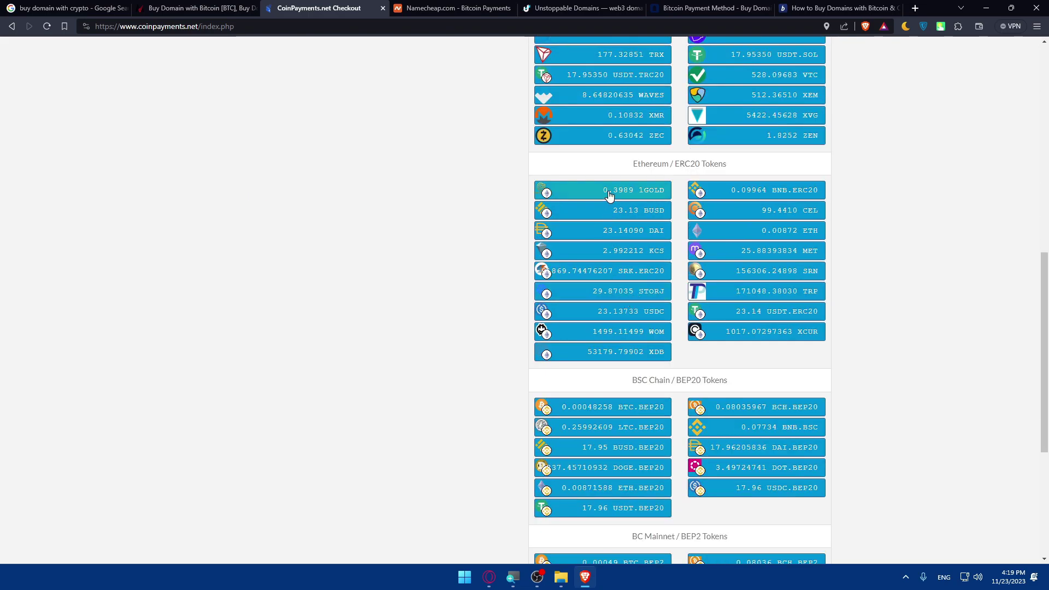
pyautogui.scroll(4, 615, 243)
pyautogui.scroll(-4, 617, 246)
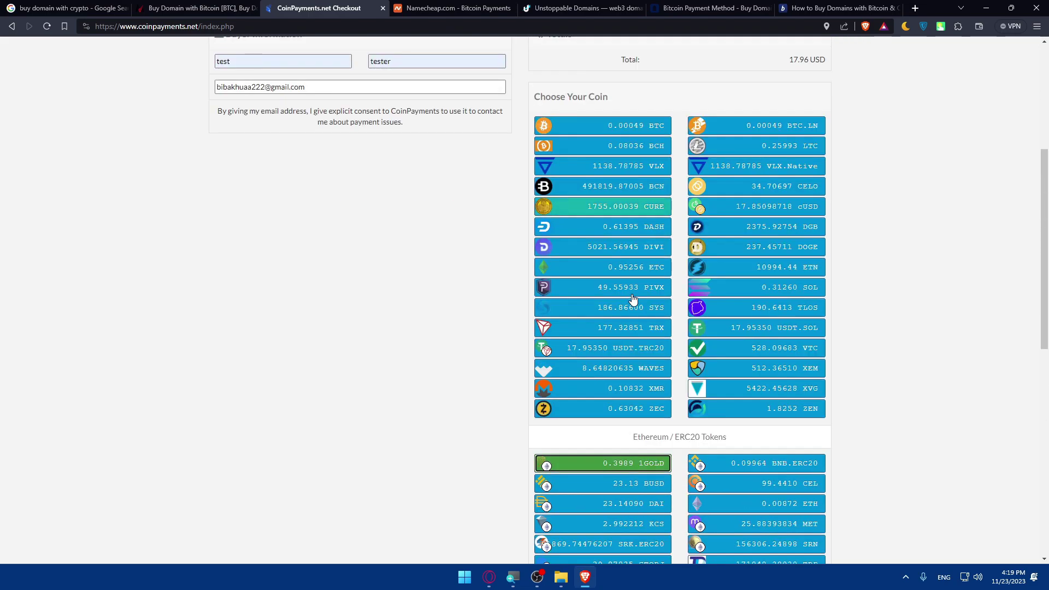
pyautogui.scroll(-2, 620, 342)
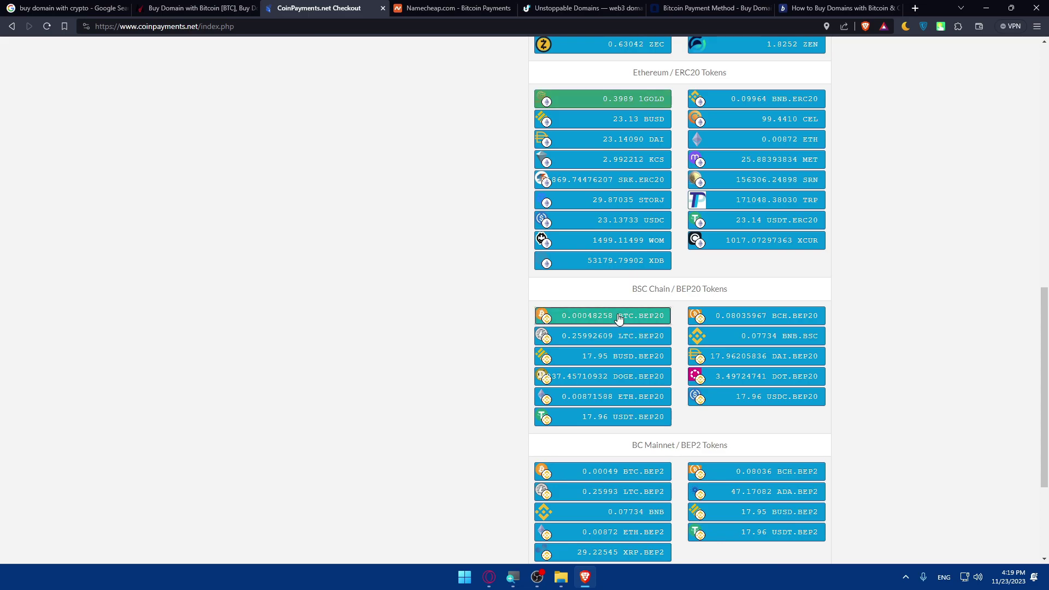
pyautogui.scroll(-2, 633, 320)
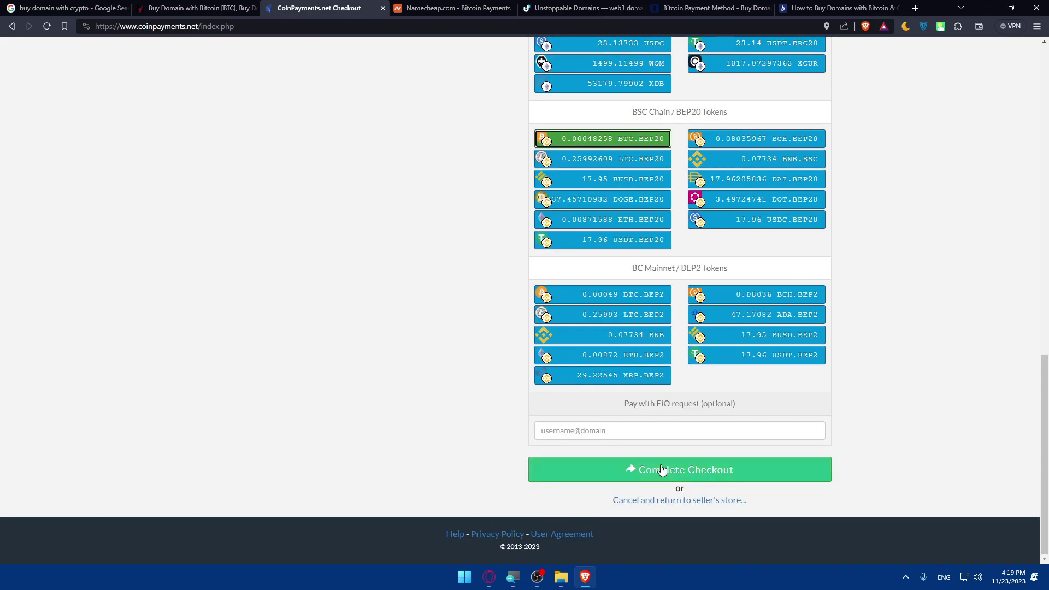
pyautogui.click(662, 471)
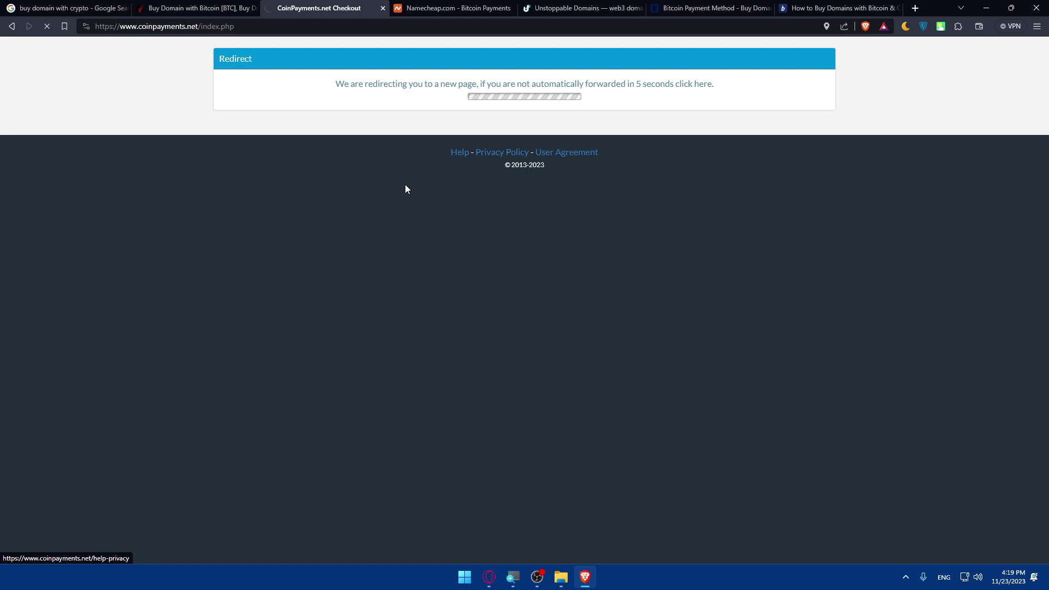
# Review the Namecheap Bitcoin payments tab briefly, then close it.
pyautogui.click(427, 8)
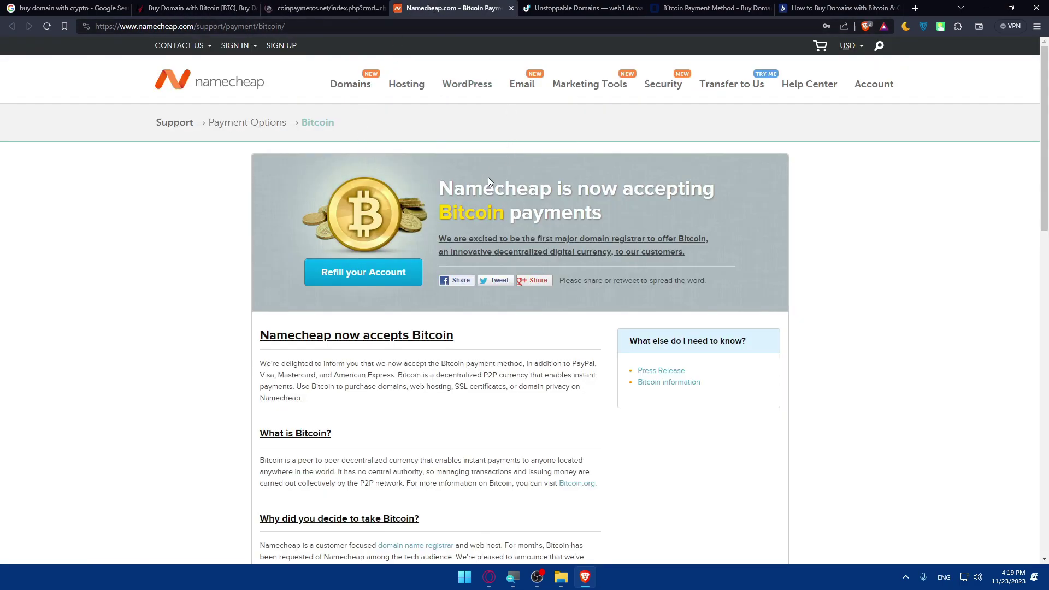
pyautogui.scroll(-1, 477, 186)
pyautogui.scroll(-1, 477, 186)
pyautogui.scroll(1, 496, 204)
pyautogui.scroll(1, 518, 144)
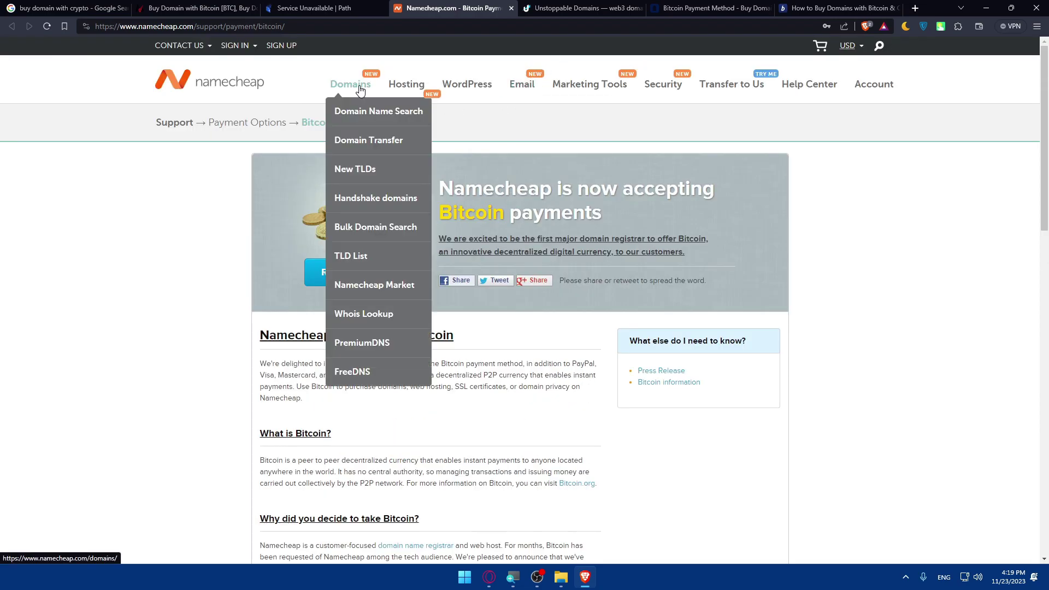
pyautogui.click(511, 10)
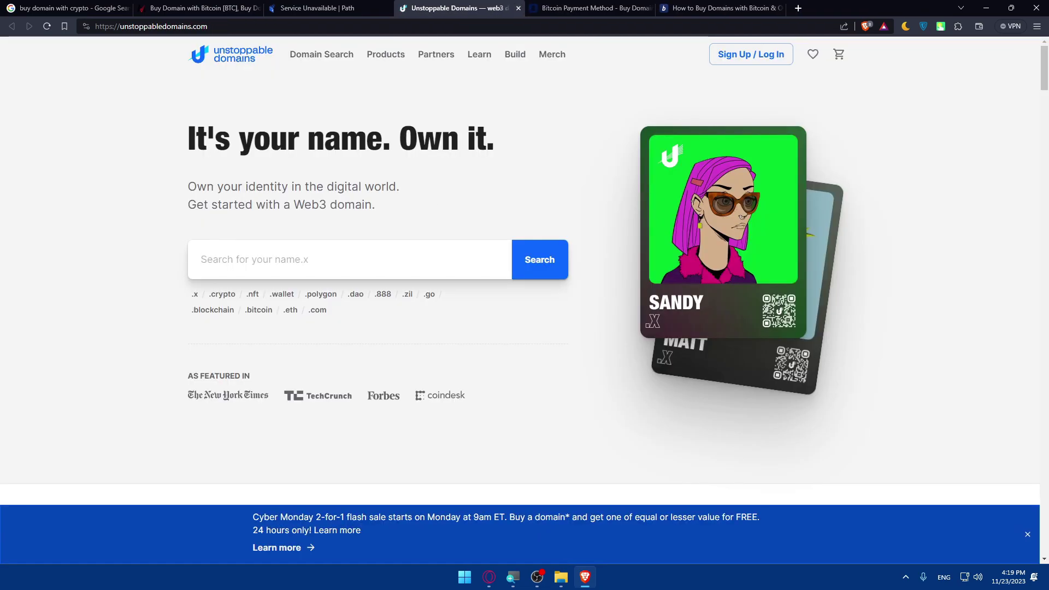
pyautogui.write('te')
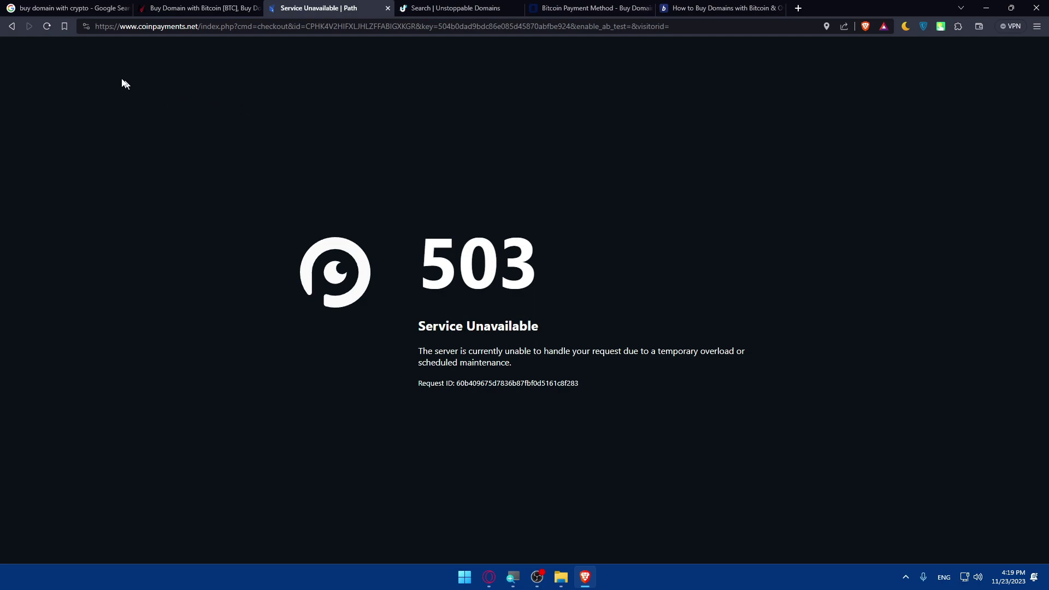
pyautogui.click(12, 25)
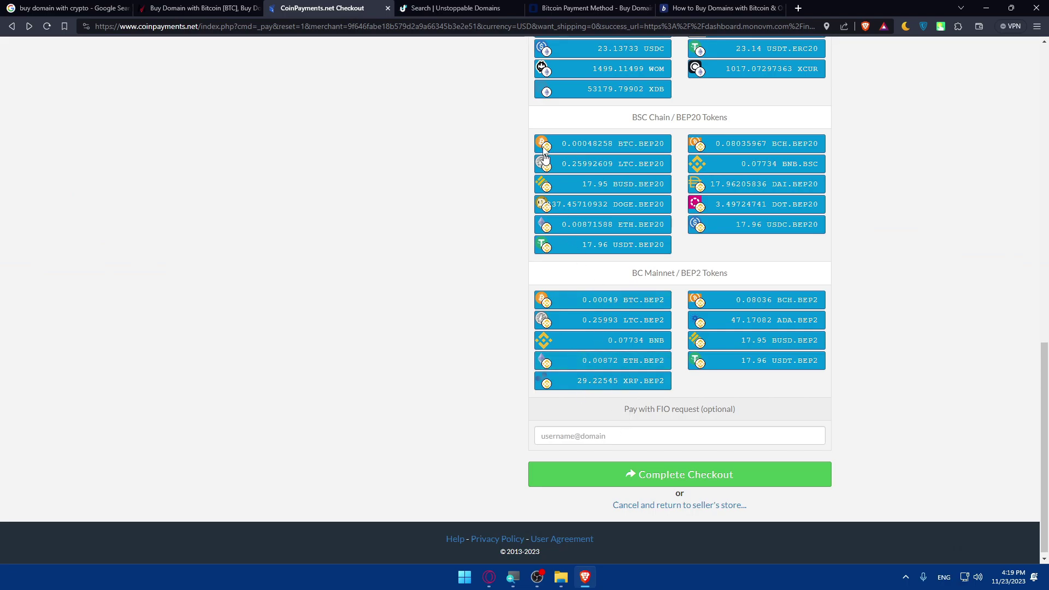
pyautogui.click(472, 7)
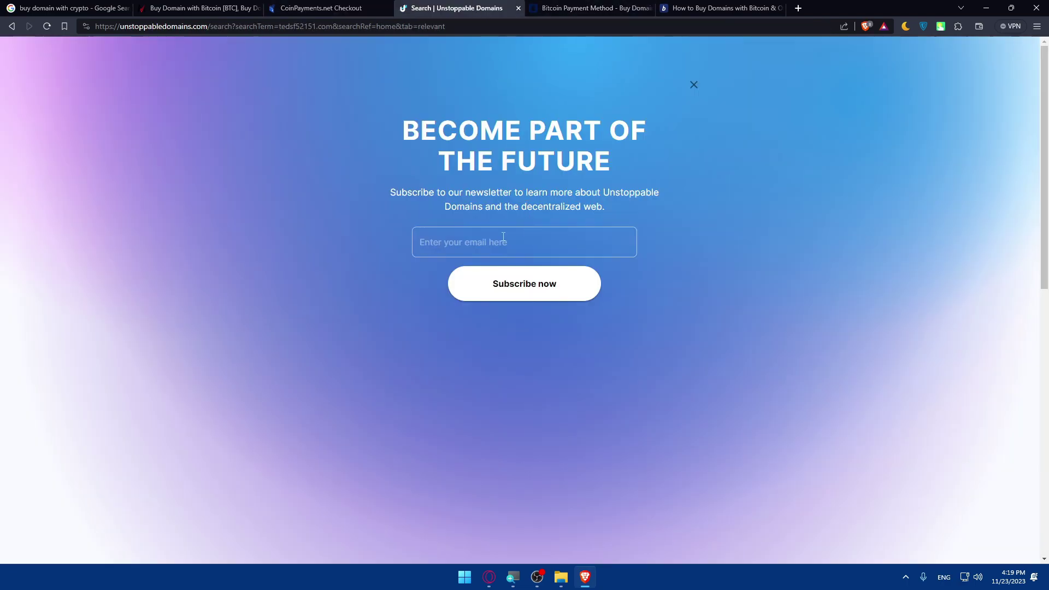
pyautogui.click(694, 85)
pyautogui.scroll(-1, 542, 234)
pyautogui.scroll(1, 541, 234)
# Add tedsf52151.com to the cart and autofill first name, last name and email.
pyautogui.click(558, 332)
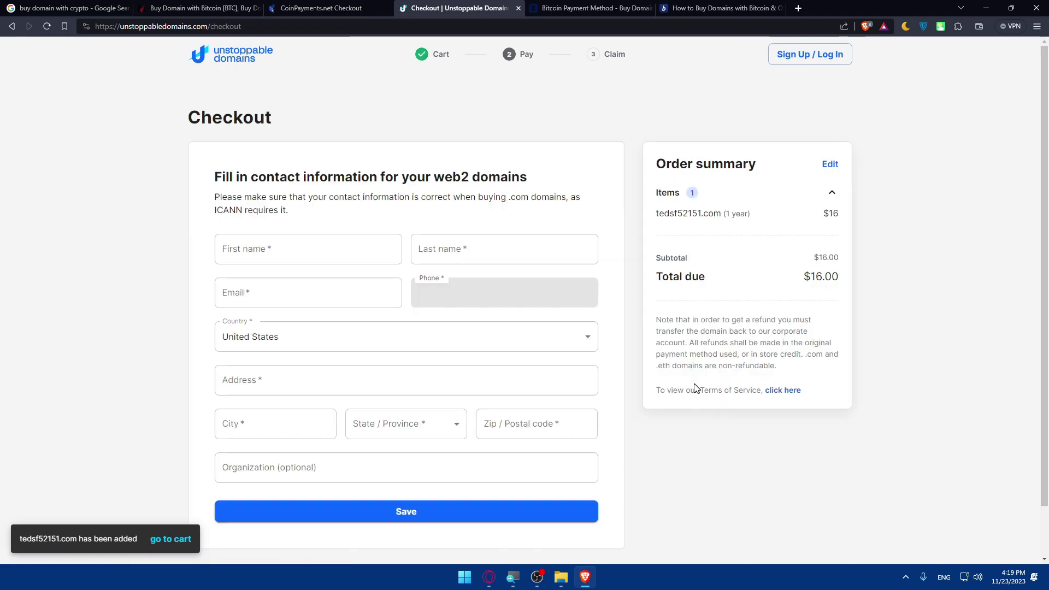
pyautogui.scroll(-2, 608, 338)
pyautogui.click(312, 195)
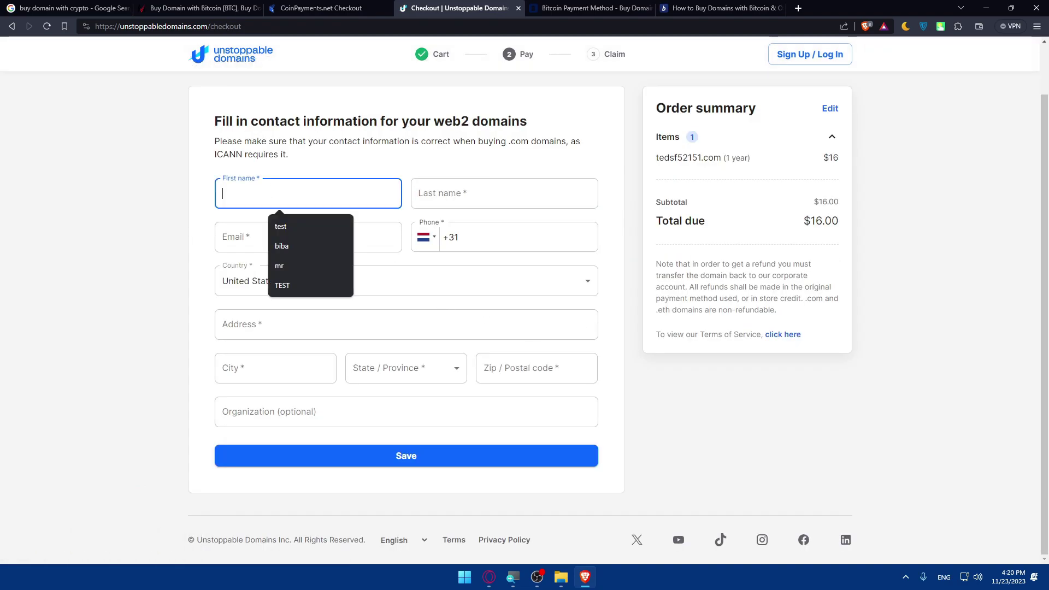
pyautogui.click(479, 194)
pyautogui.click(486, 243)
pyautogui.click(312, 187)
pyautogui.click(301, 227)
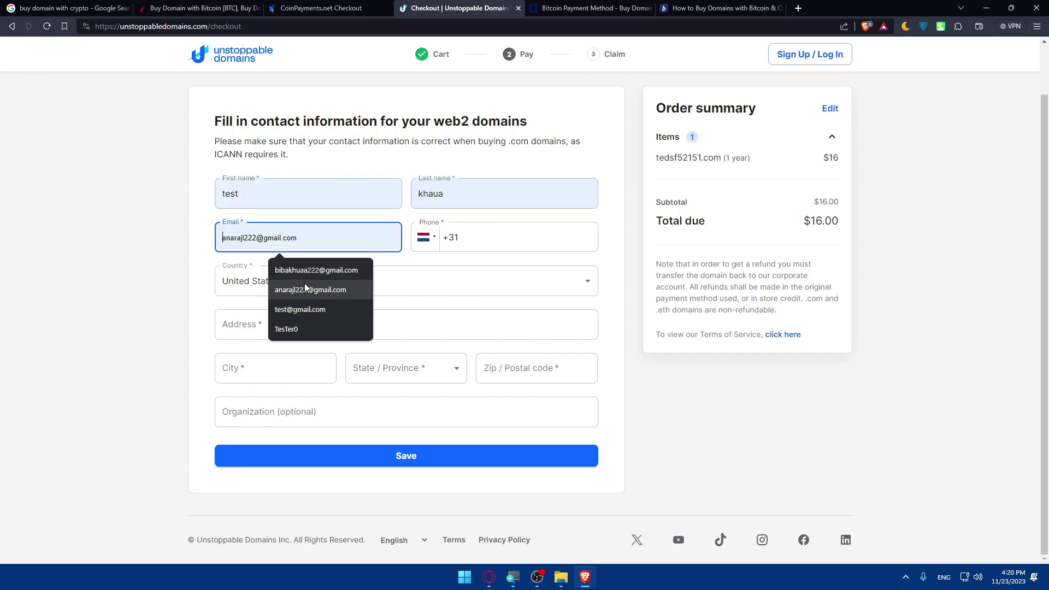
pyautogui.click(302, 278)
# Keep United States, autofill the address, choose Texas and set phone code +1.
pyautogui.click(183, 304)
pyautogui.click(268, 333)
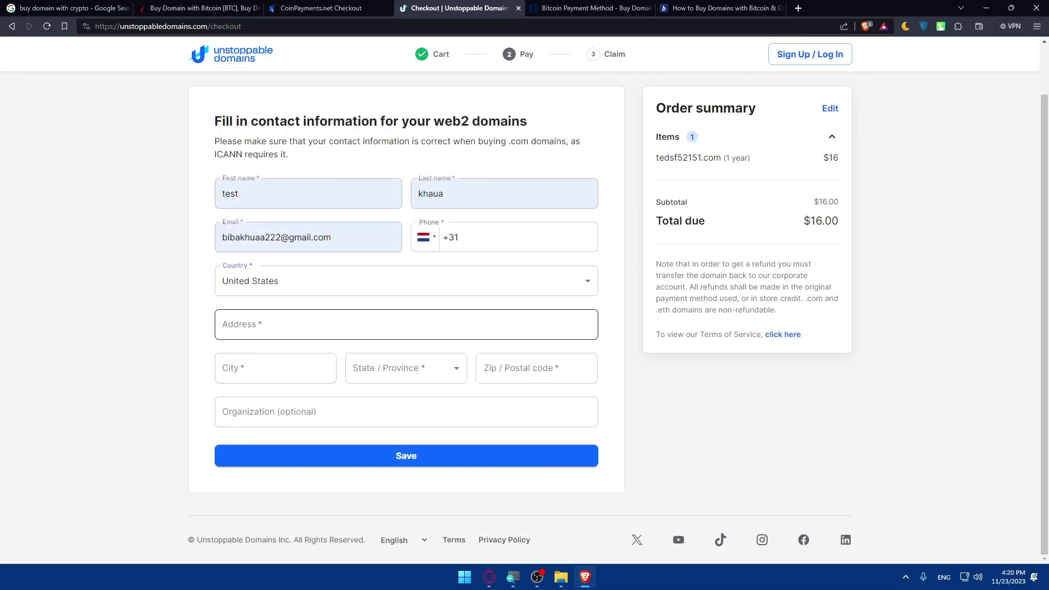
pyautogui.click(283, 364)
pyautogui.click(306, 402)
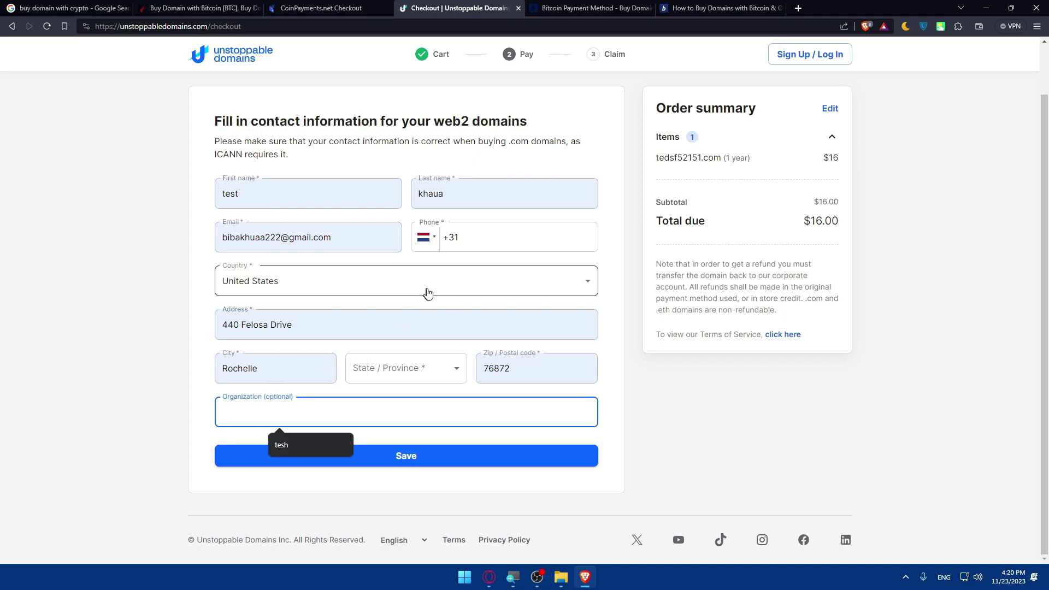
pyautogui.click(425, 374)
pyautogui.press('t')
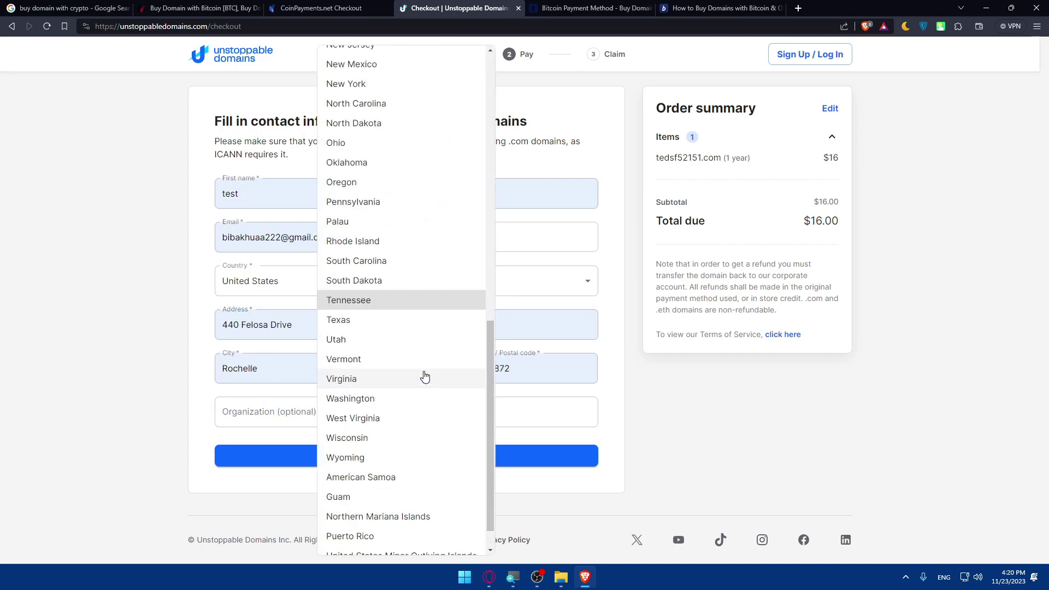
pyautogui.click(366, 321)
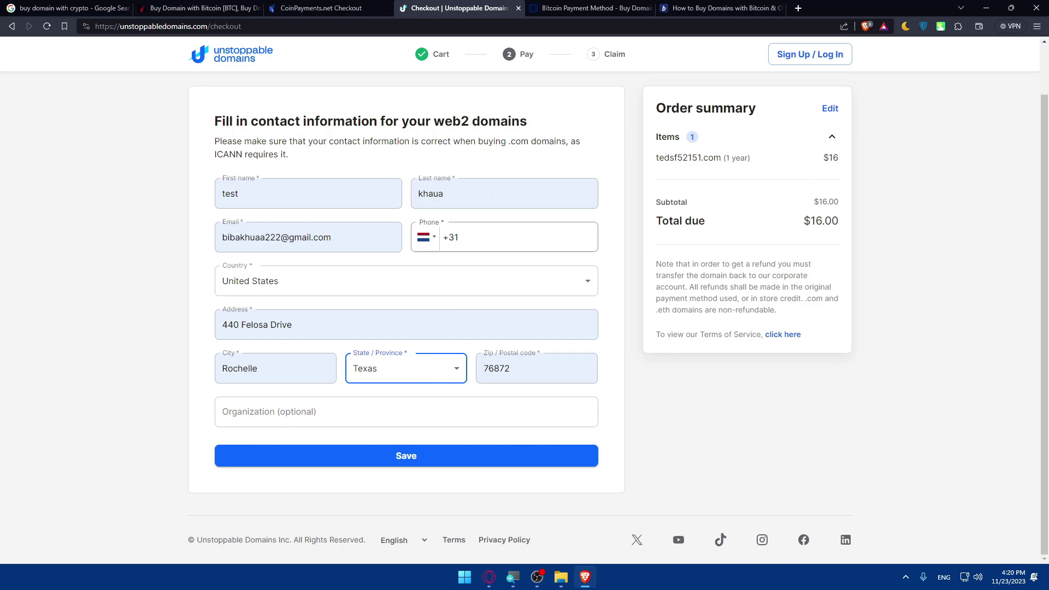
pyautogui.click(430, 240)
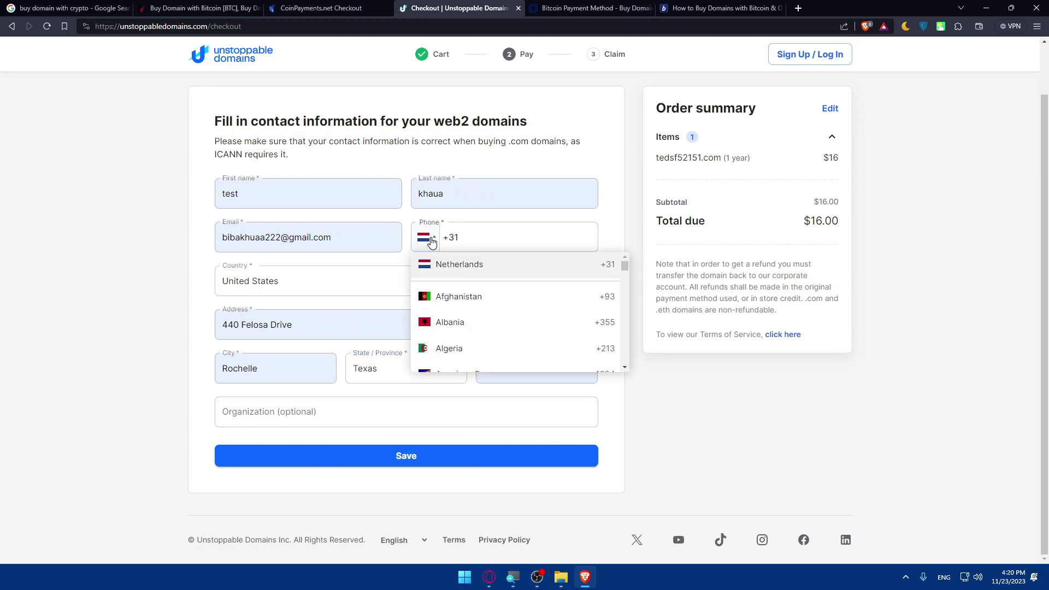
pyautogui.scroll(-2, 477, 323)
pyautogui.scroll(-5, 476, 323)
pyautogui.scroll(-10, 477, 326)
pyautogui.scroll(-10, 477, 326)
pyautogui.scroll(-10, 507, 312)
pyautogui.scroll(-10, 507, 312)
pyautogui.scroll(-10, 514, 310)
pyautogui.scroll(3, 514, 311)
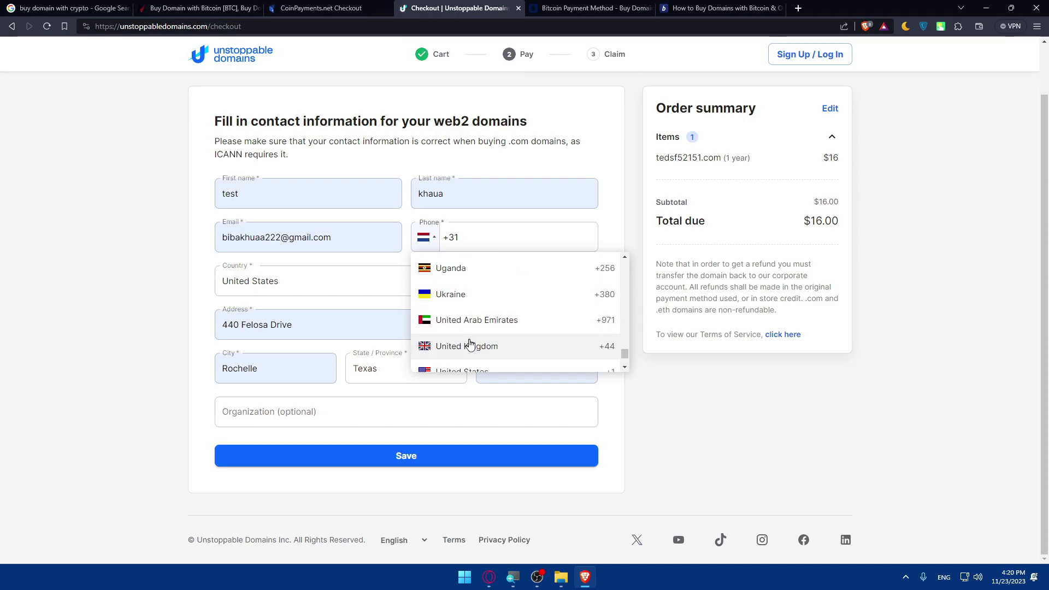
pyautogui.scroll(-2, 472, 328)
pyautogui.click(467, 279)
pyautogui.write('(202) 555-')
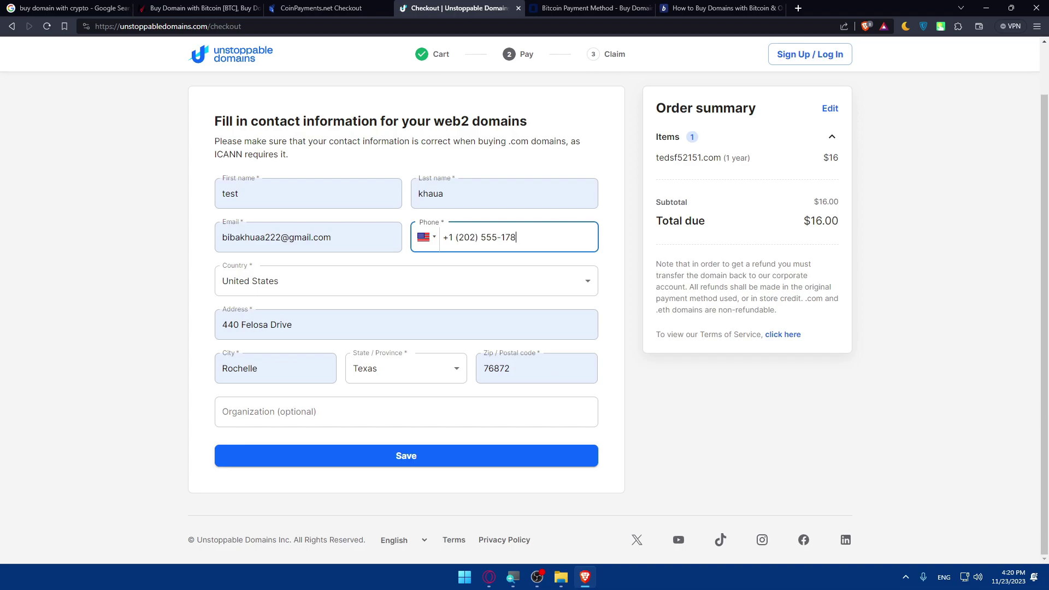
pyautogui.write('1781')
# Save the contact details and select Crypto as the payment method, dismissing the address popup.
pyautogui.click(429, 459)
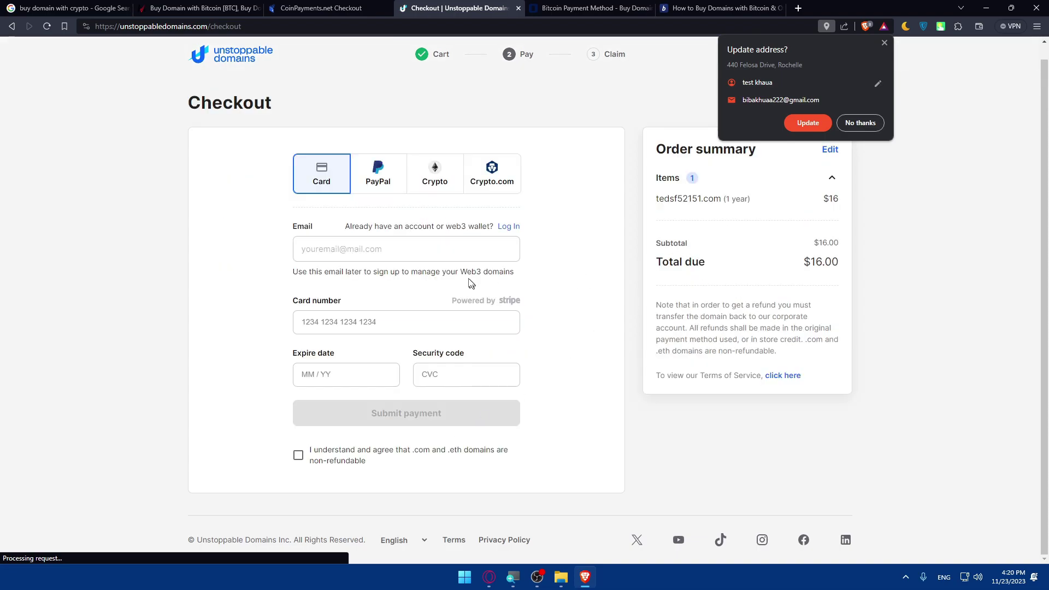
pyautogui.click(439, 177)
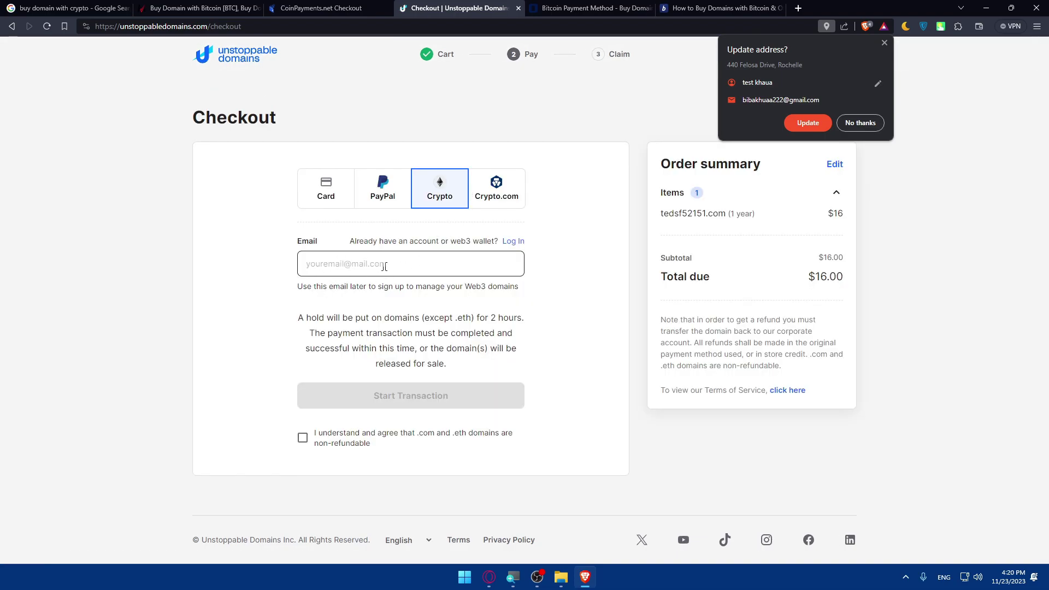
pyautogui.click(500, 191)
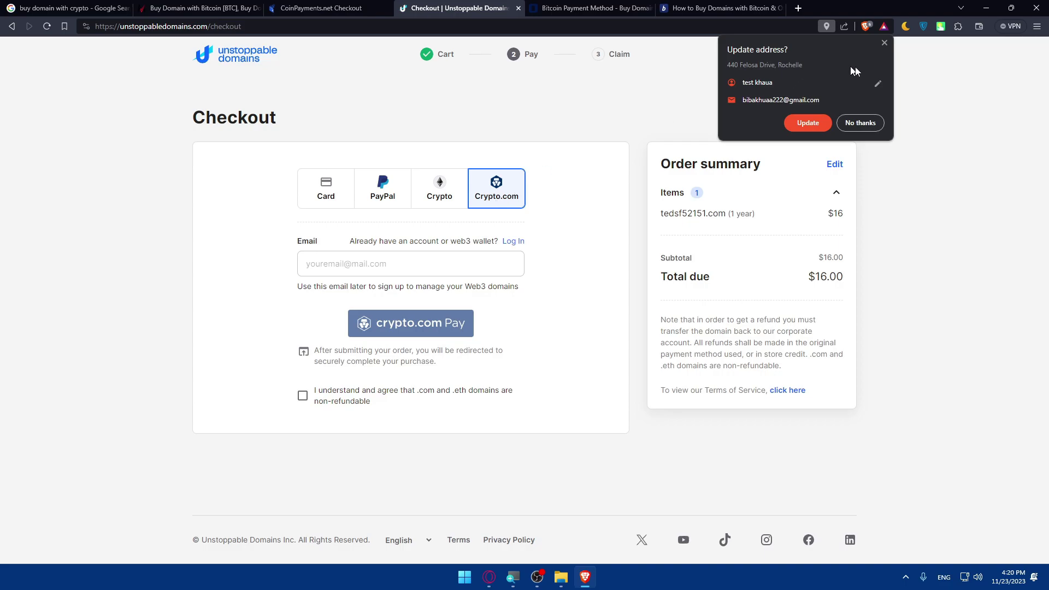
pyautogui.click(885, 43)
pyautogui.click(444, 190)
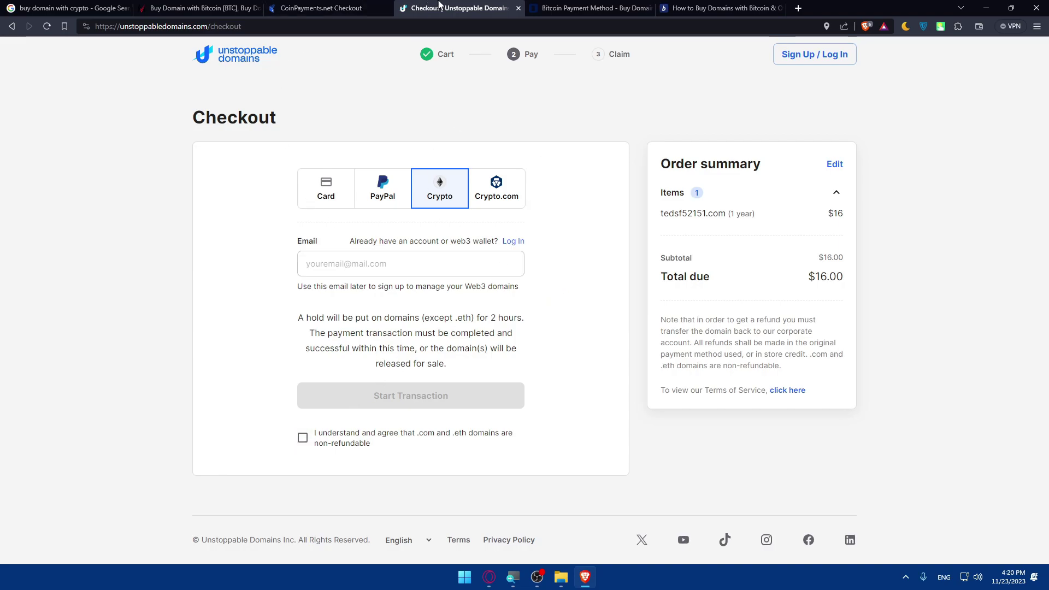
# Close the MonoVM, CoinPayments, Checkout, NameSilo, BitPay and Google tabs, leaving one new tab.
pyautogui.click(213, 8)
pyautogui.click(257, 8)
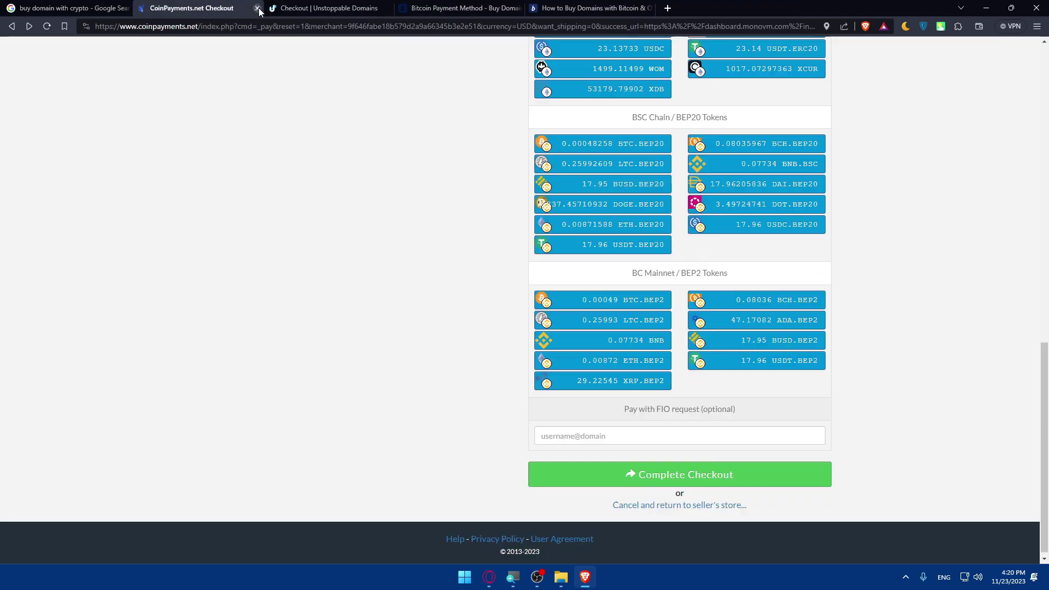
pyautogui.click(259, 8)
pyautogui.click(258, 7)
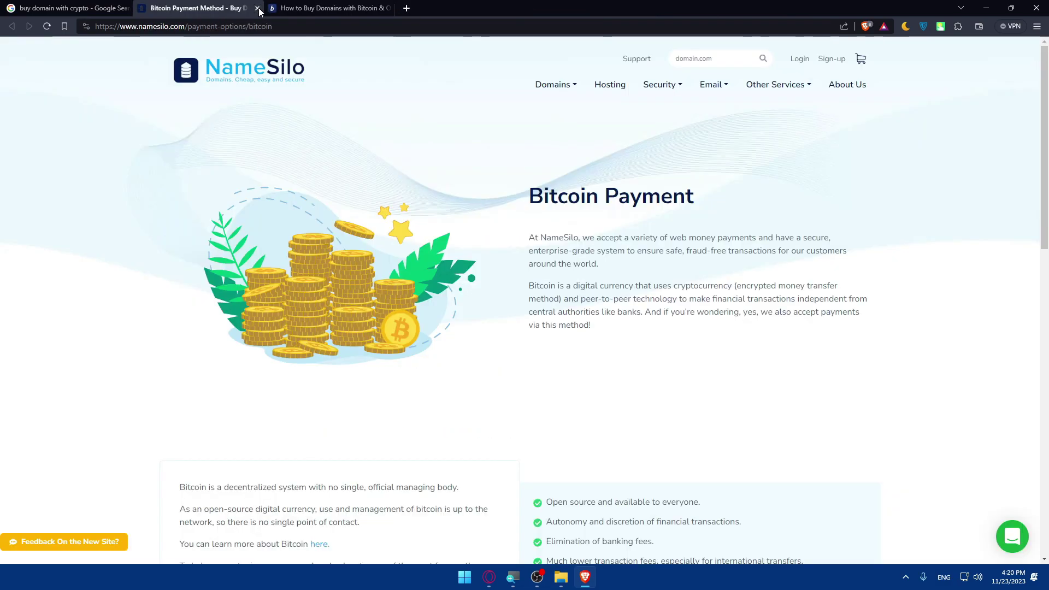
pyautogui.click(258, 8)
pyautogui.click(256, 8)
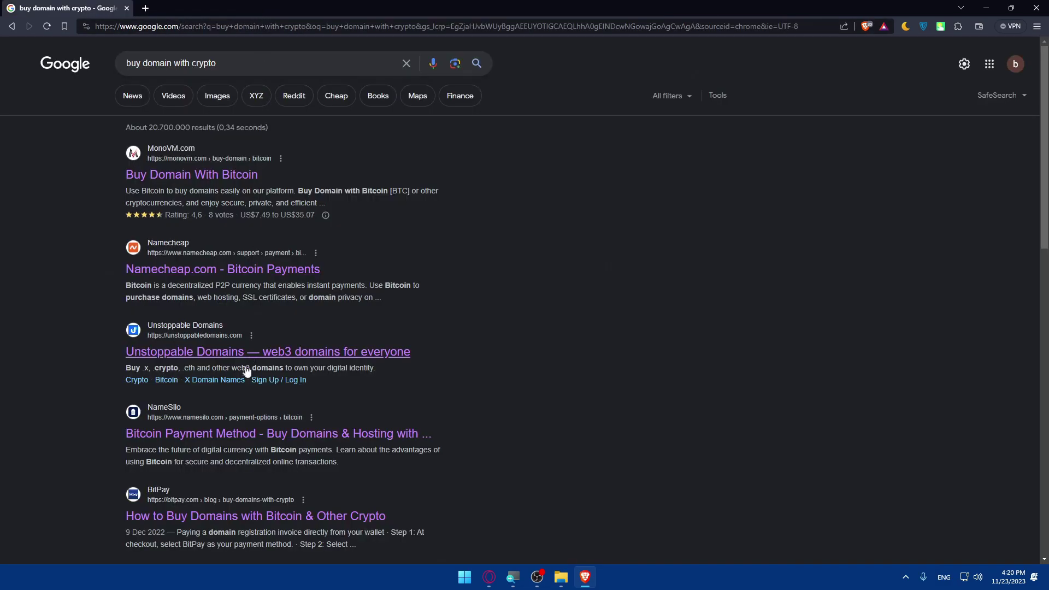
pyautogui.click(146, 8)
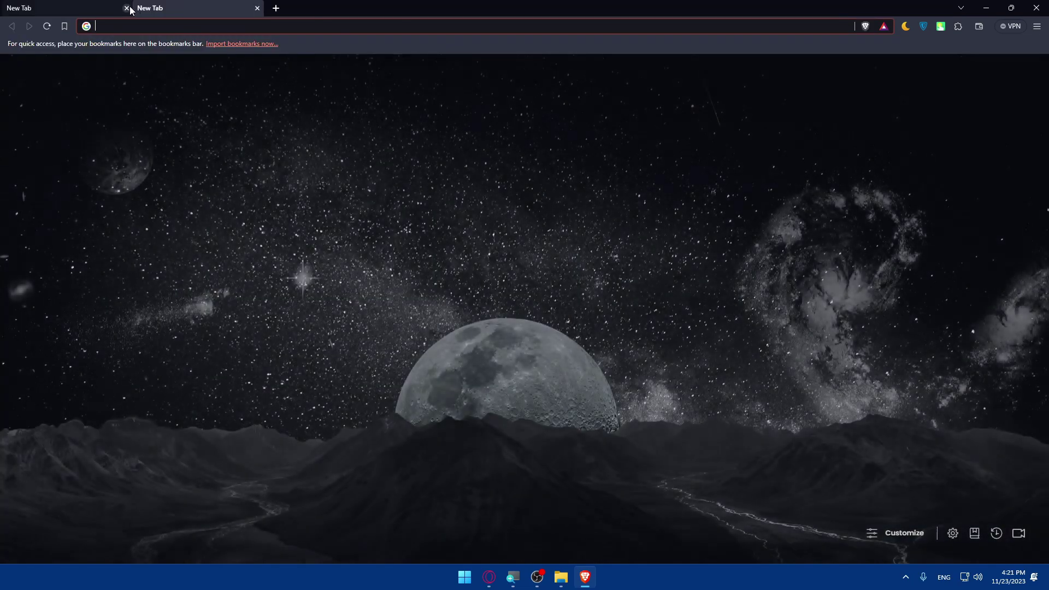
pyautogui.click(129, 8)
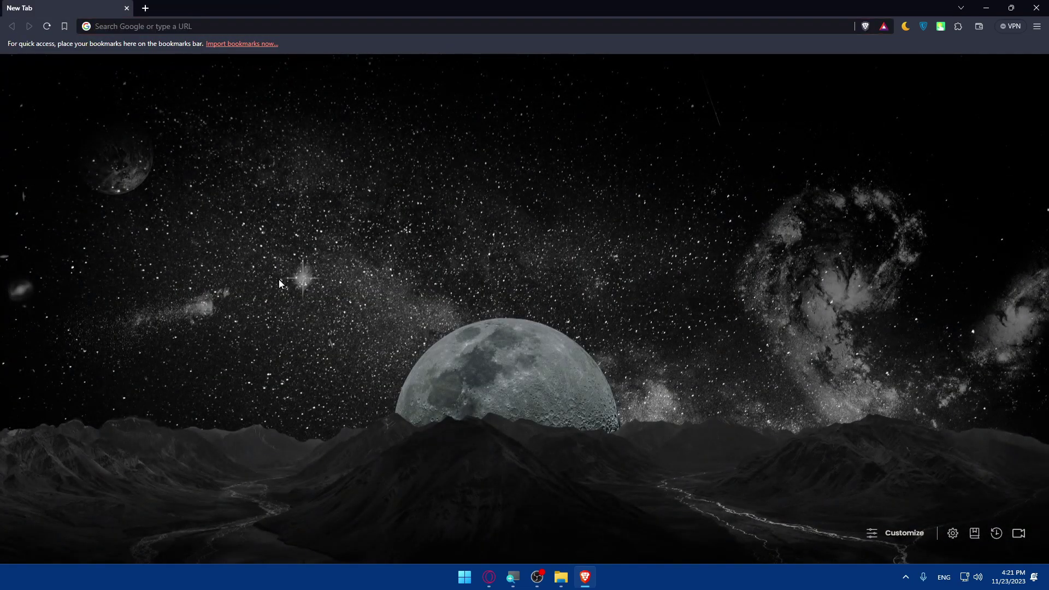